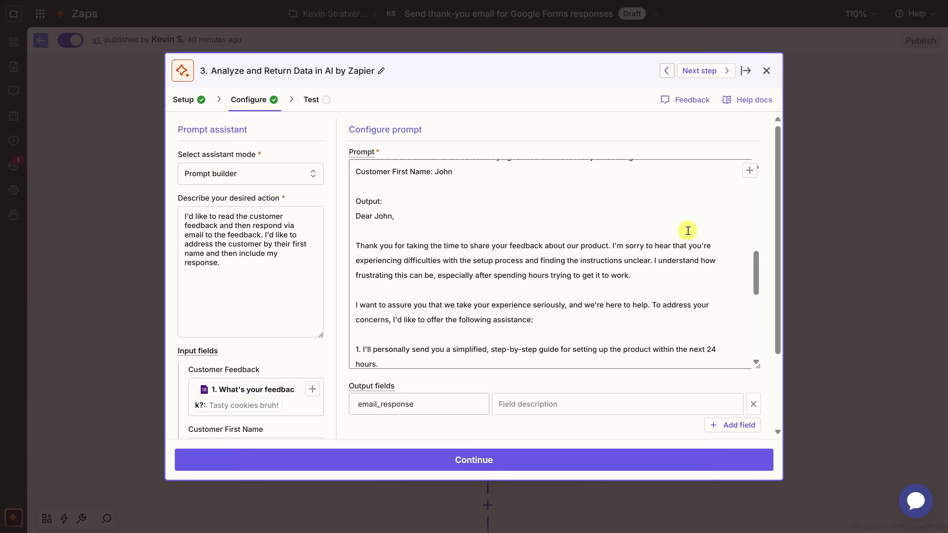
{"action": "scroll", "coordinate": [688, 230], "scroll_direction": "down", "scroll_amount": 5}
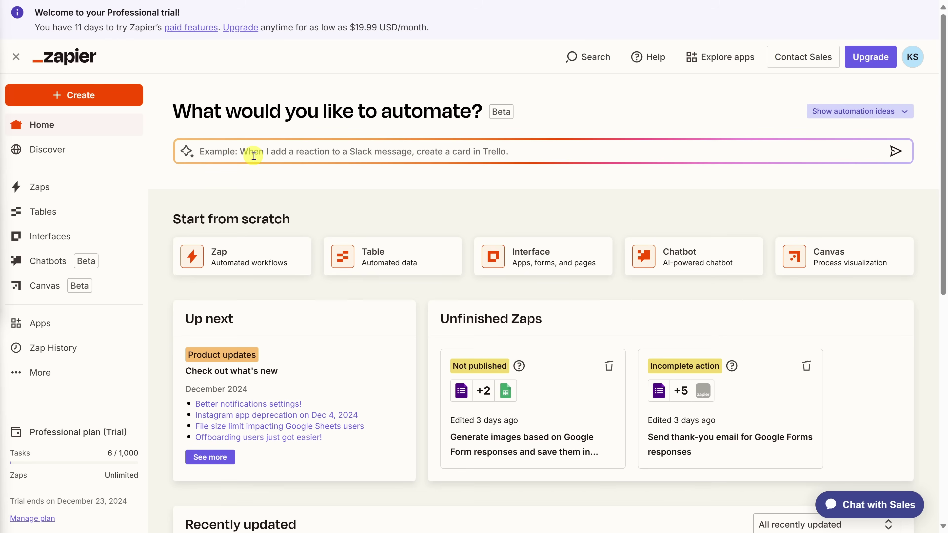
Look over the home page down to the popular templates and open the full template gallery.
{"action": "scroll", "coordinate": [250, 155], "scroll_direction": "down", "scroll_amount": 2}
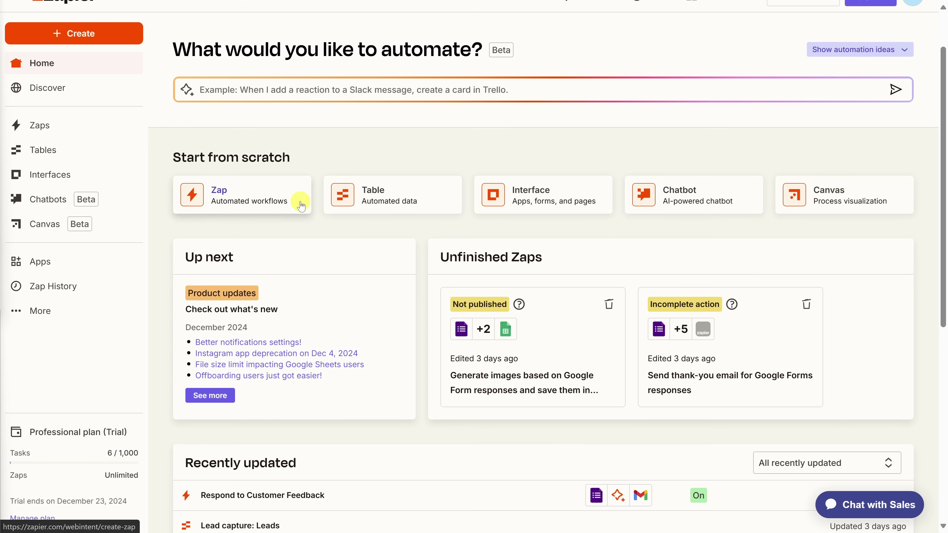
{"action": "scroll", "coordinate": [301, 204], "scroll_direction": "down", "scroll_amount": 7}
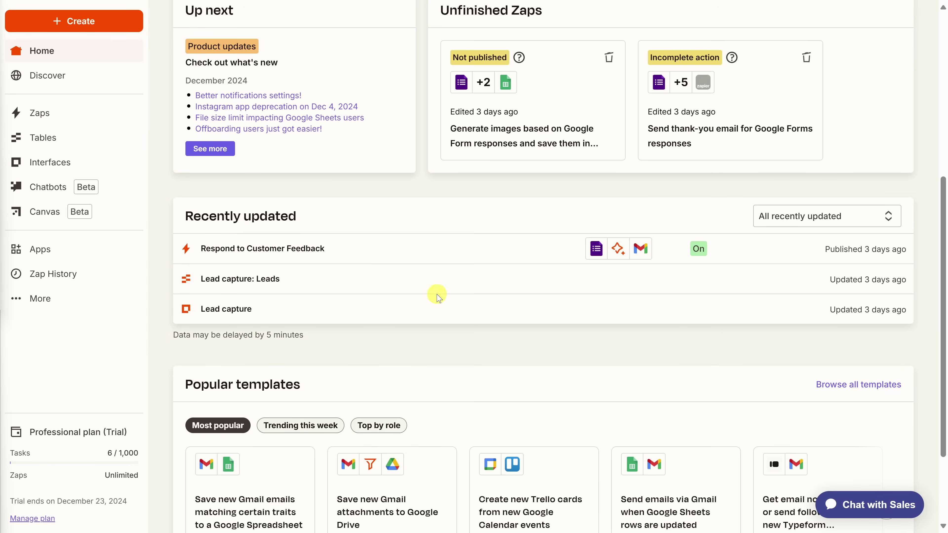
{"action": "scroll", "coordinate": [366, 231], "scroll_direction": "down", "scroll_amount": 2}
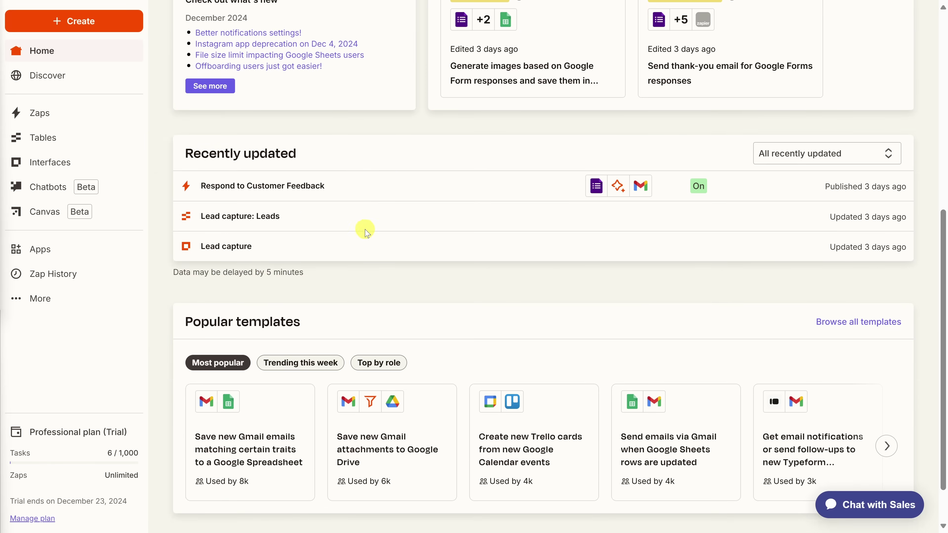
{"action": "scroll", "coordinate": [365, 231], "scroll_direction": "down", "scroll_amount": 2}
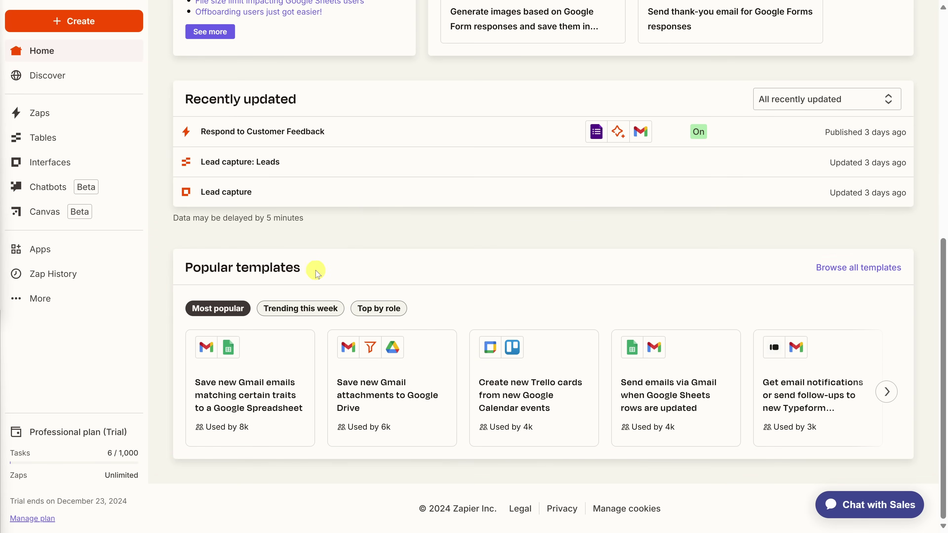
{"action": "left_click", "coordinate": [819, 275]}
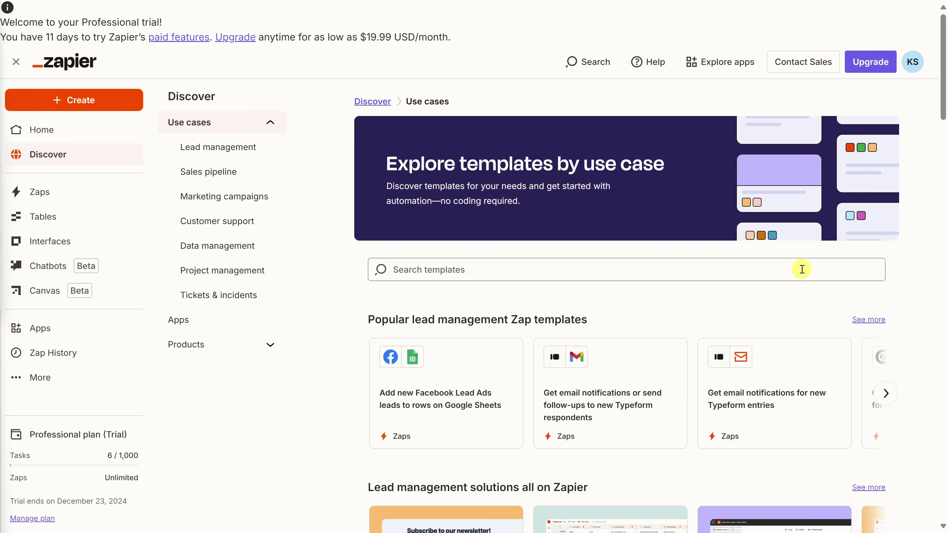
Examine the use-case template gallery, including lead management, sales pipeline, marketing campaign and customer support templates, and go back to the home page.
{"action": "scroll", "coordinate": [802, 269], "scroll_direction": "down", "scroll_amount": 7}
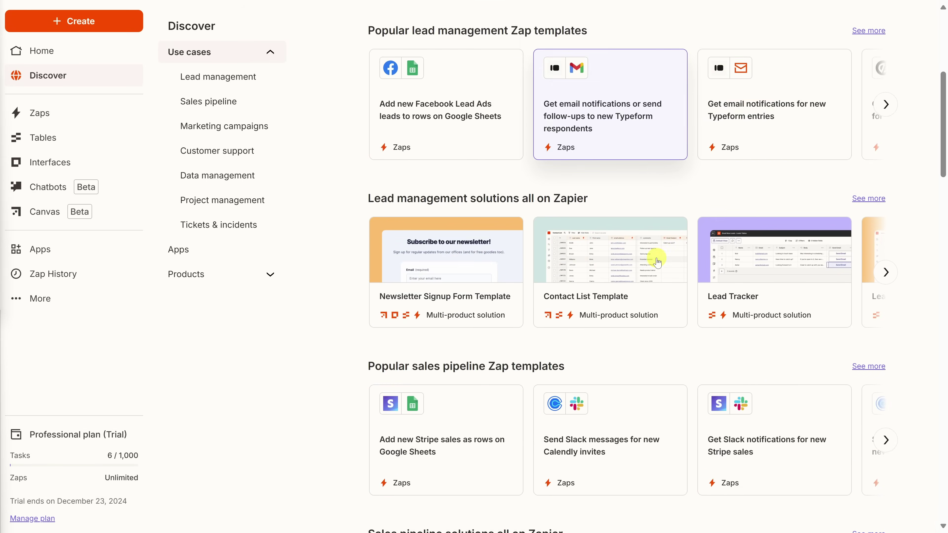
{"action": "scroll", "coordinate": [657, 263], "scroll_direction": "down", "scroll_amount": 8}
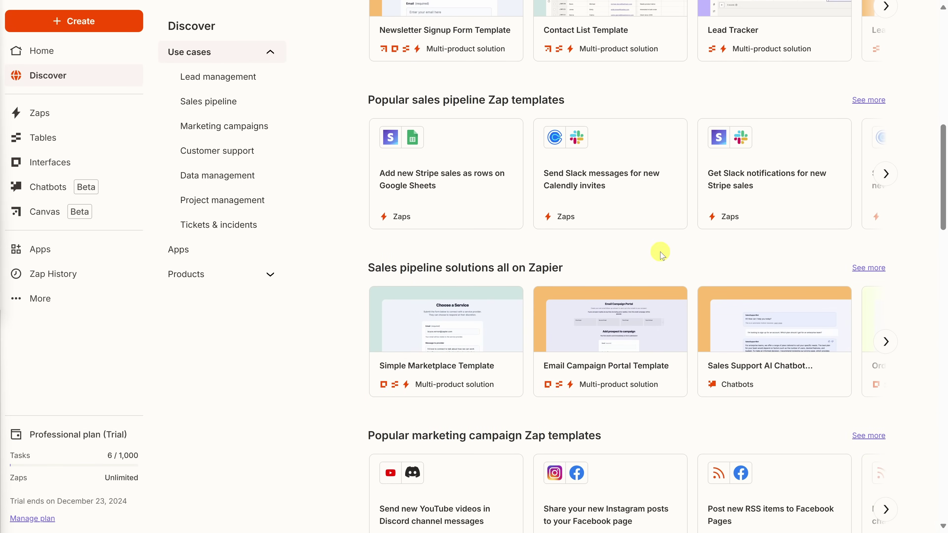
{"action": "scroll", "coordinate": [660, 255], "scroll_direction": "up", "scroll_amount": 15}
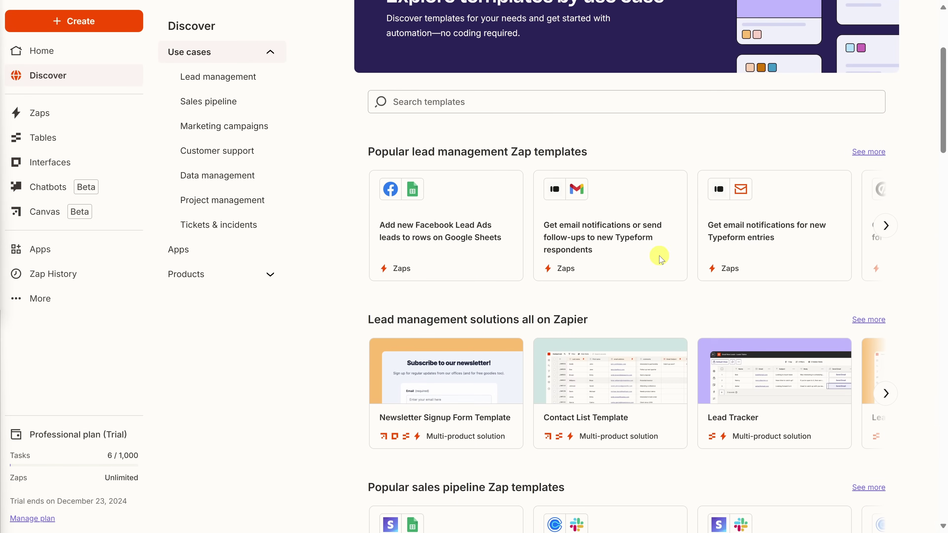
{"action": "scroll", "coordinate": [661, 257], "scroll_direction": "down", "scroll_amount": 3}
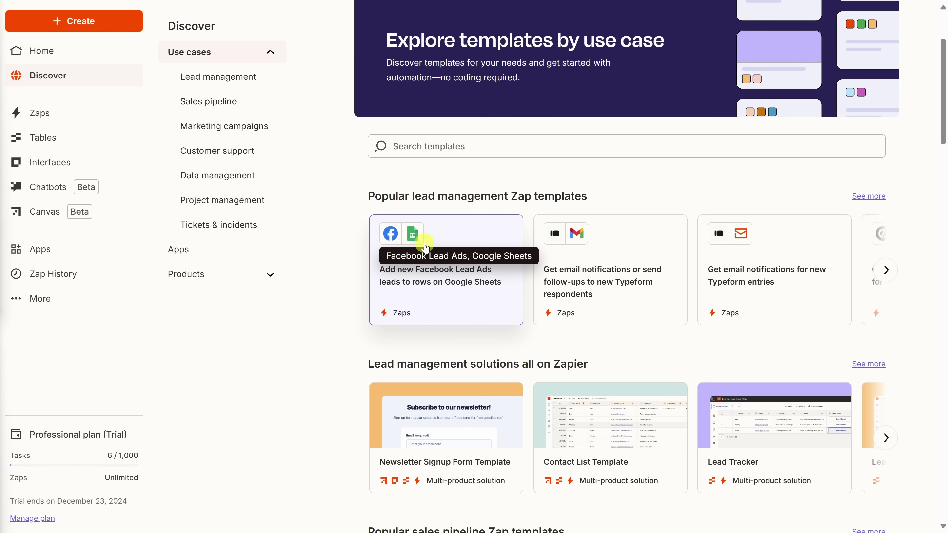
{"action": "scroll", "coordinate": [590, 240], "scroll_direction": "down", "scroll_amount": 10}
{"action": "scroll", "coordinate": [586, 239], "scroll_direction": "down", "scroll_amount": 1}
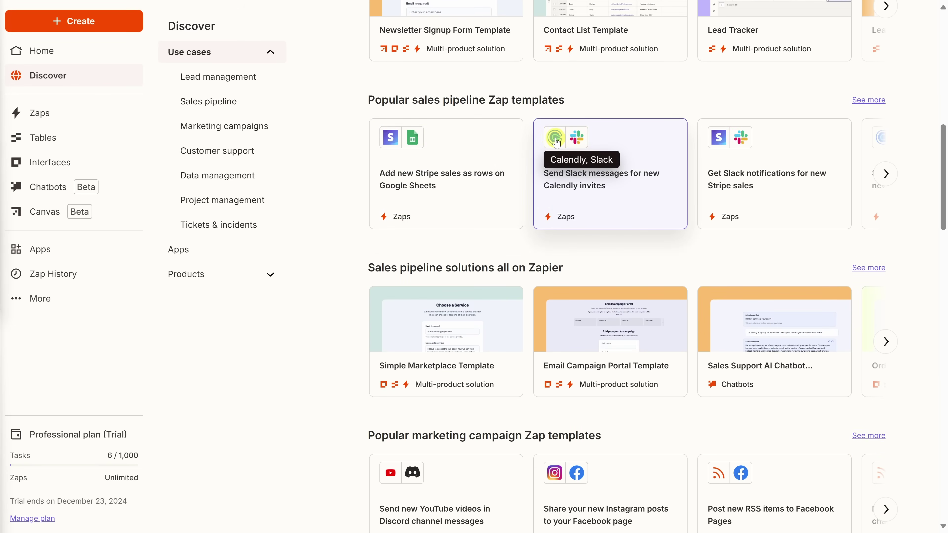
{"action": "scroll", "coordinate": [558, 149], "scroll_direction": "down", "scroll_amount": 6}
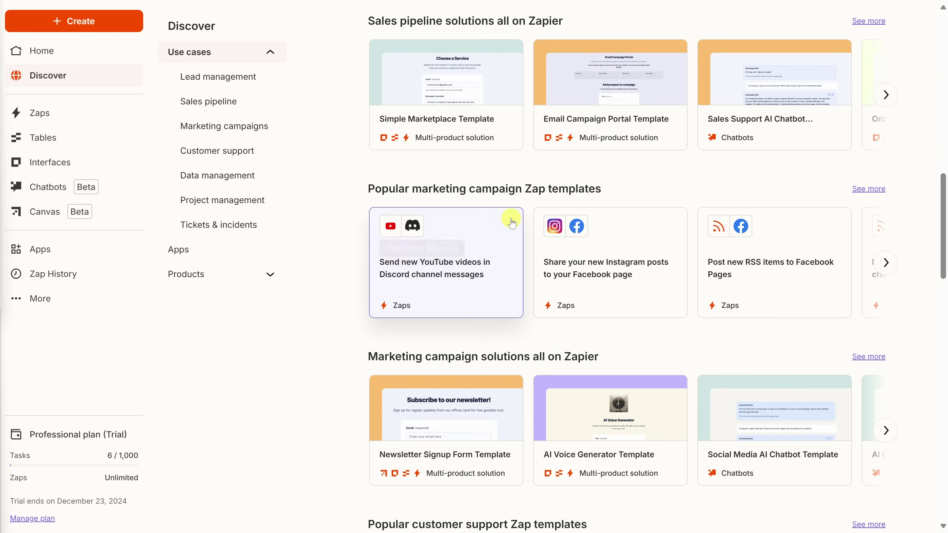
{"action": "scroll", "coordinate": [510, 223], "scroll_direction": "down", "scroll_amount": 10}
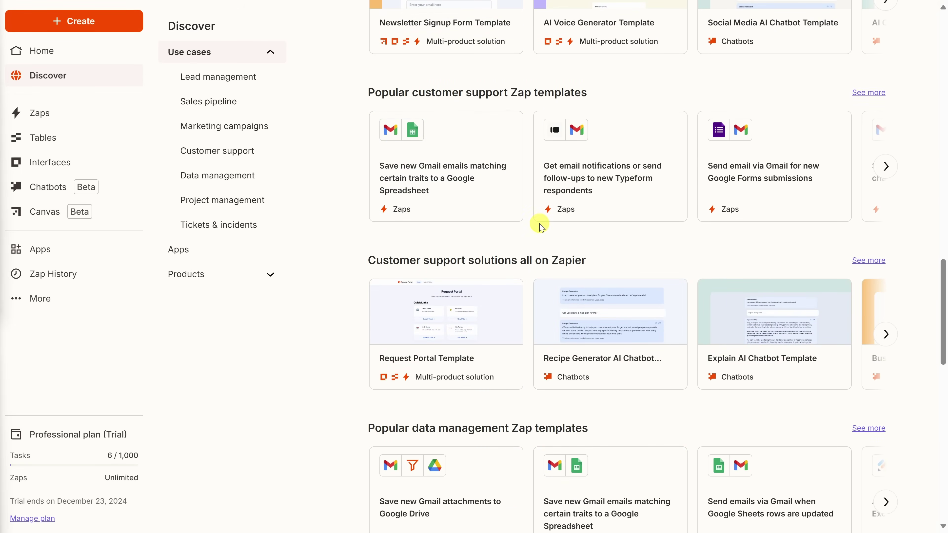
{"action": "scroll", "coordinate": [542, 228], "scroll_direction": "up", "scroll_amount": 5}
{"action": "scroll", "coordinate": [541, 237], "scroll_direction": "up", "scroll_amount": 4}
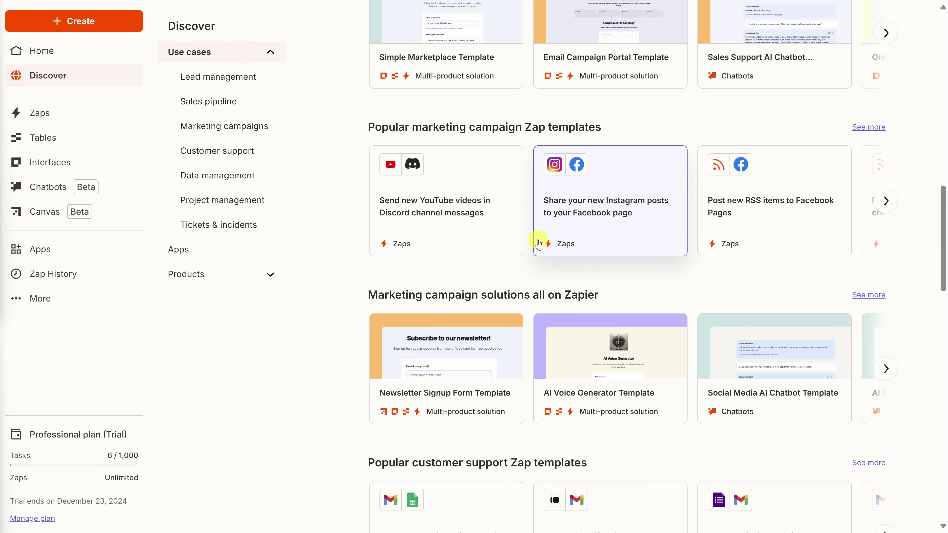
{"action": "scroll", "coordinate": [536, 248], "scroll_direction": "up", "scroll_amount": 9}
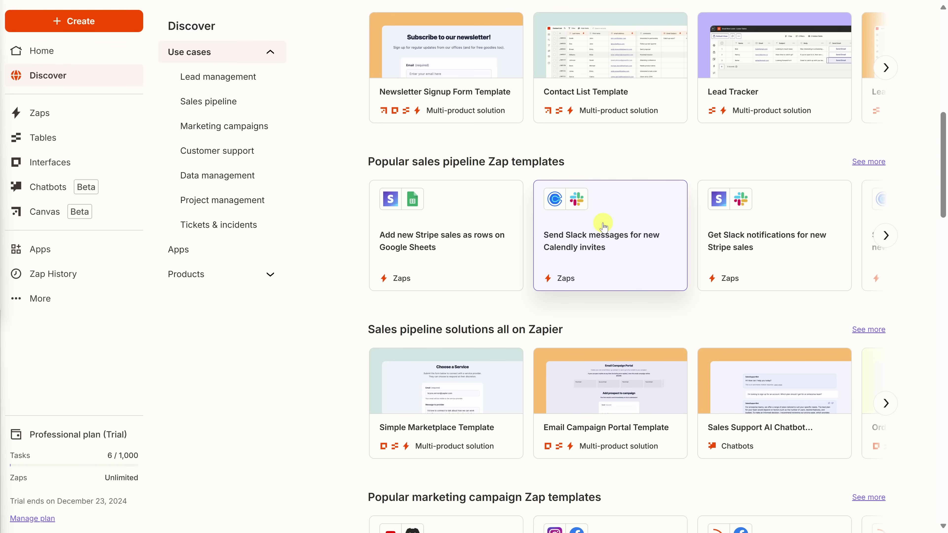
{"action": "scroll", "coordinate": [602, 224], "scroll_direction": "up", "scroll_amount": 10}
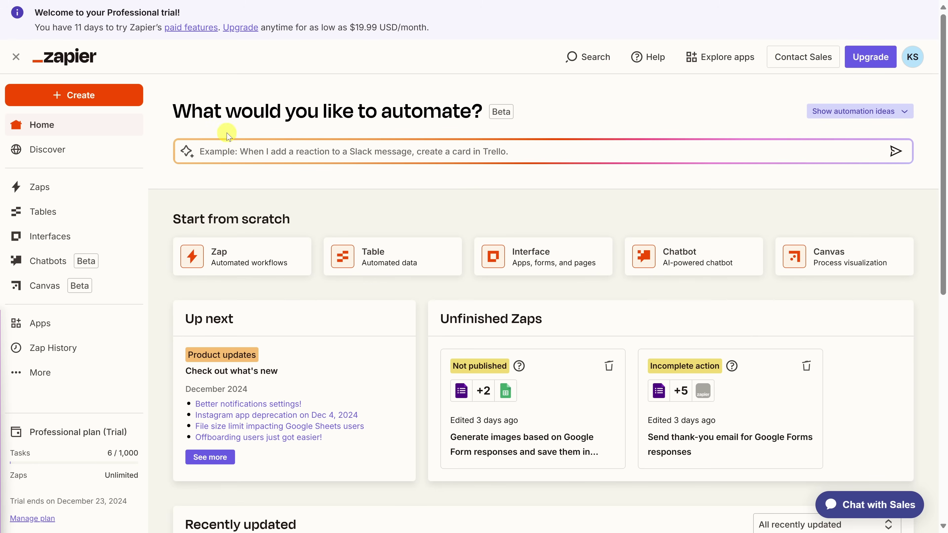
Generate a Zap from "When someone submits a response in Google Forms, send them a thank-you email via Gmail." and open it in the editor.
{"action": "left_click", "coordinate": [514, 151]}
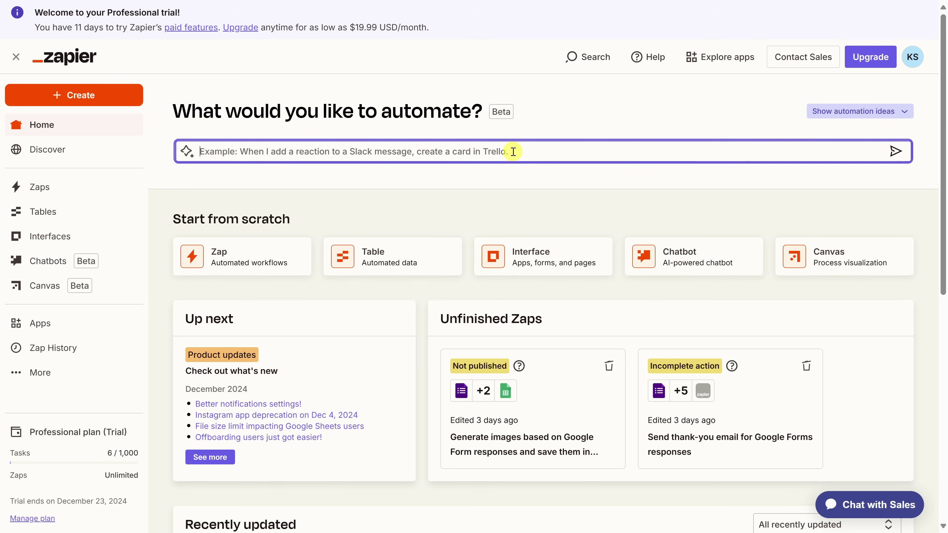
{"action": "type", "text": "When someone submits a response in Google Forms, send them a thank-you email via Gmail."}
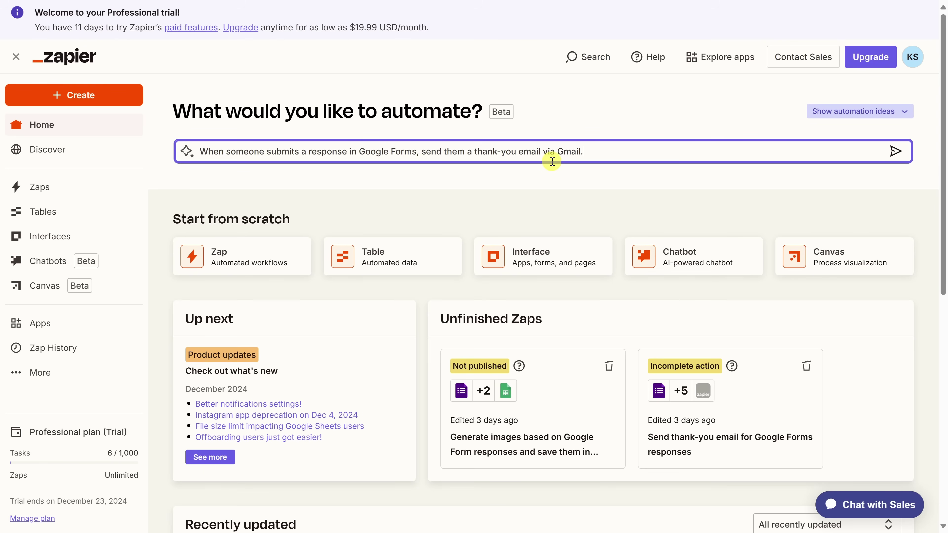
{"action": "left_click", "coordinate": [896, 151]}
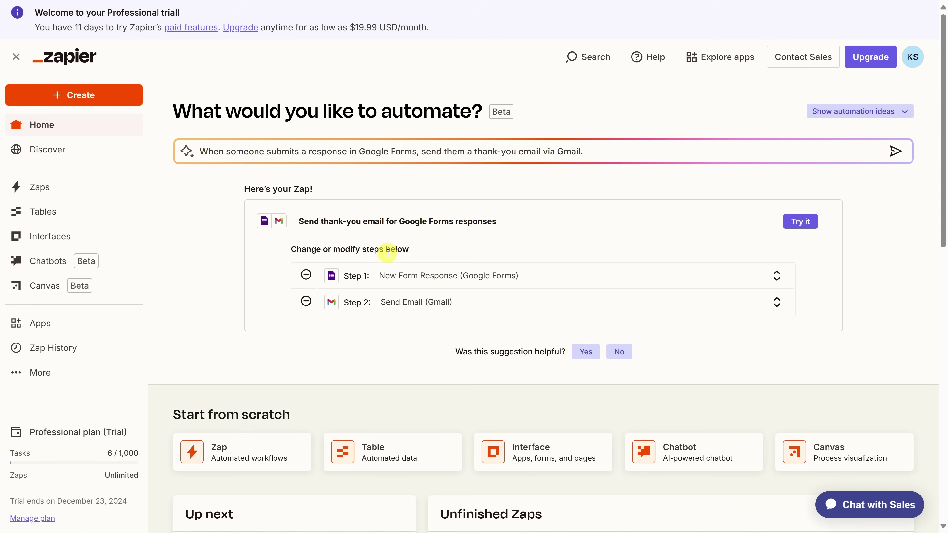
{"action": "left_click", "coordinate": [801, 222]}
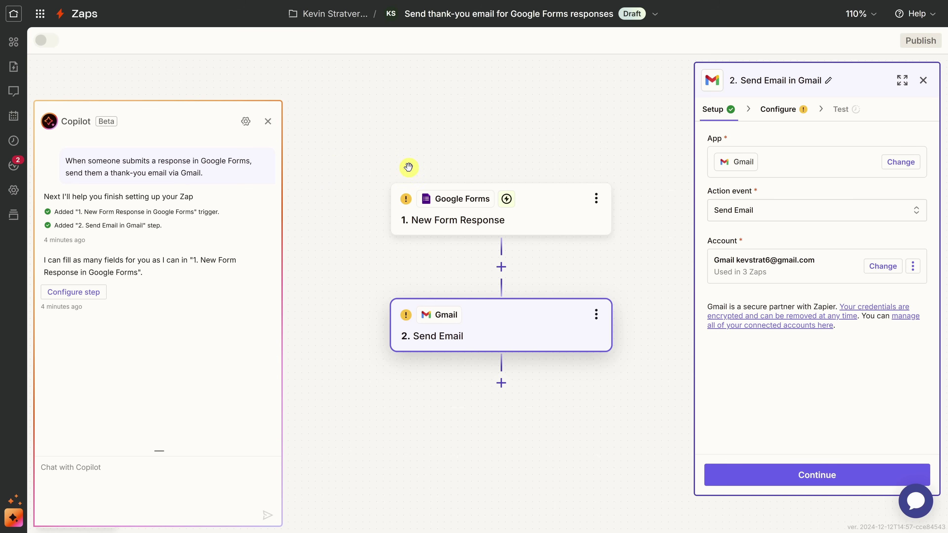
Configure the Google Forms New Form Response trigger to use the Customer Feedback form and proceed to its test.
{"action": "left_click", "coordinate": [526, 216]}
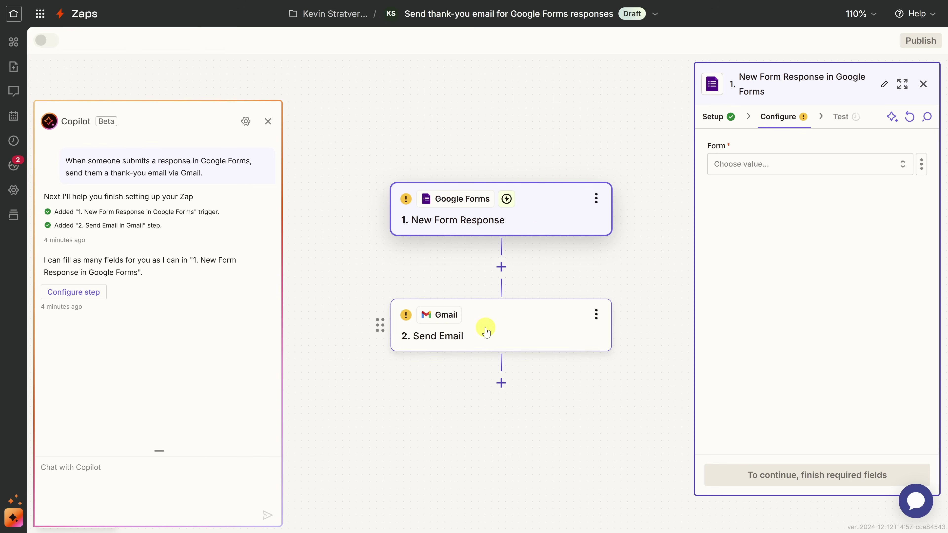
{"action": "left_click", "coordinate": [496, 325]}
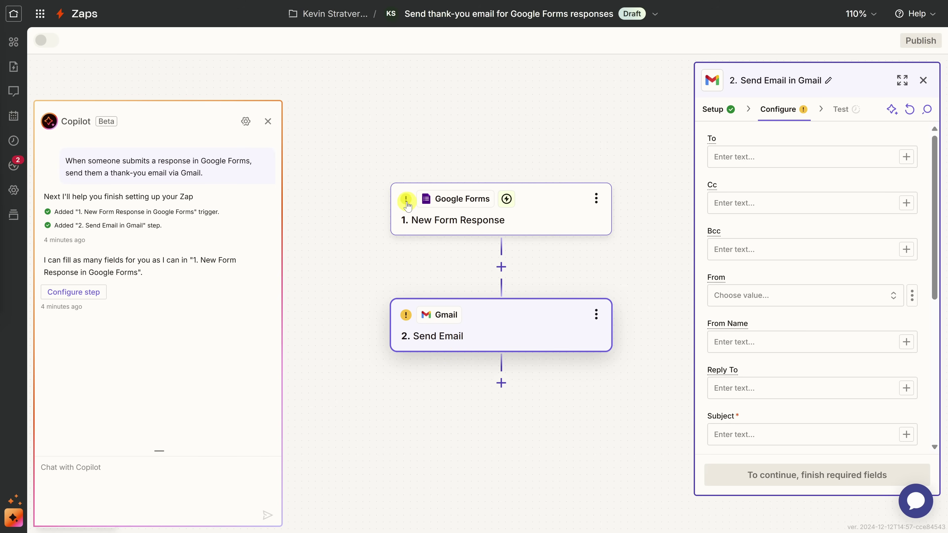
{"action": "left_click", "coordinate": [424, 221]}
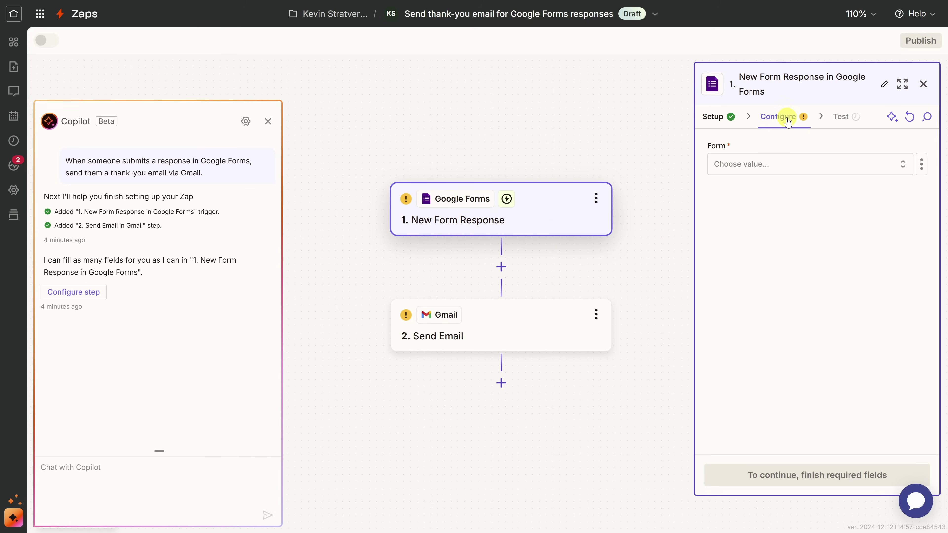
{"action": "left_click", "coordinate": [746, 173]}
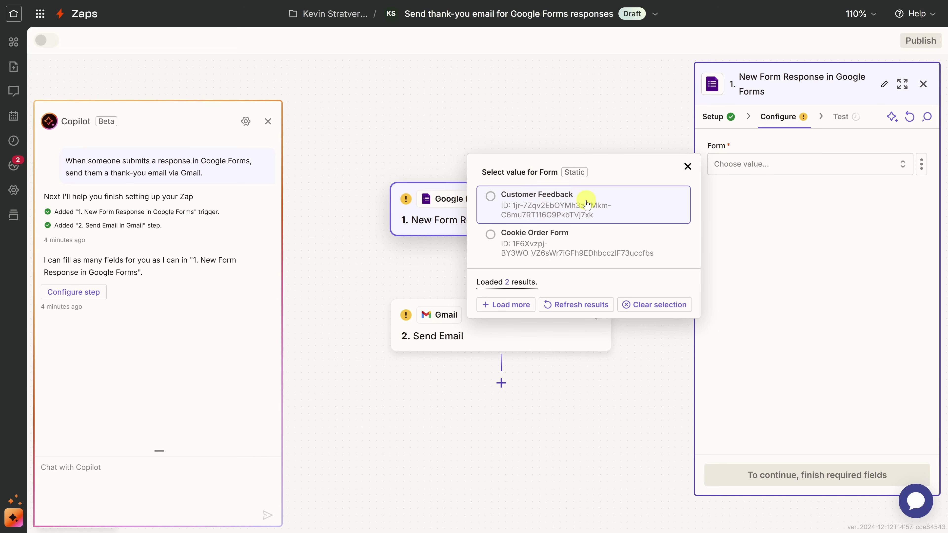
{"action": "left_click", "coordinate": [548, 203]}
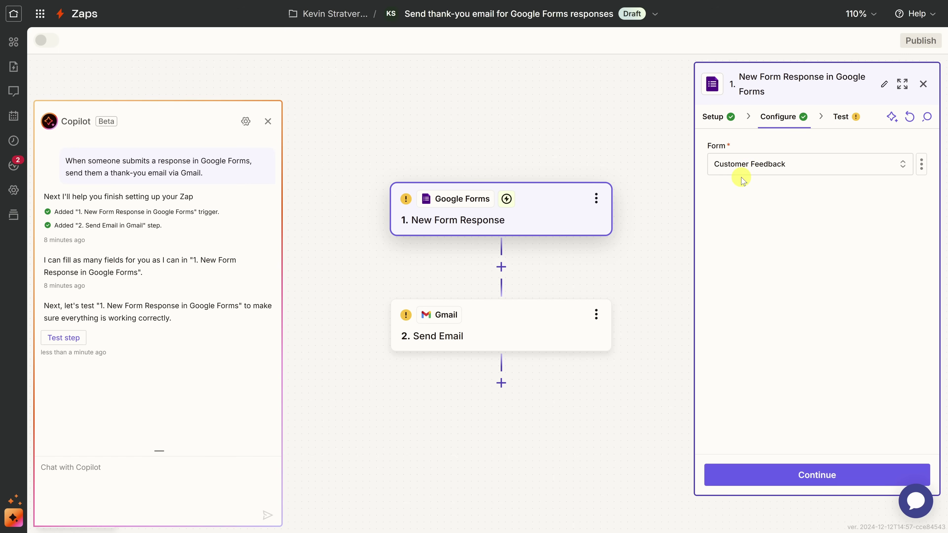
{"action": "left_click", "coordinate": [825, 479]}
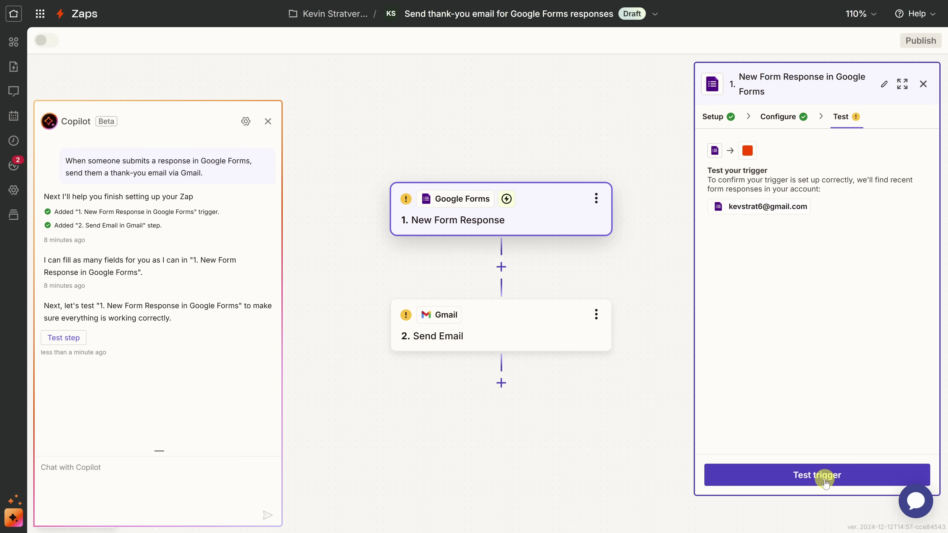
Test the Google Forms trigger and continue with Form Response B as the selected record.
{"action": "left_click", "coordinate": [825, 482]}
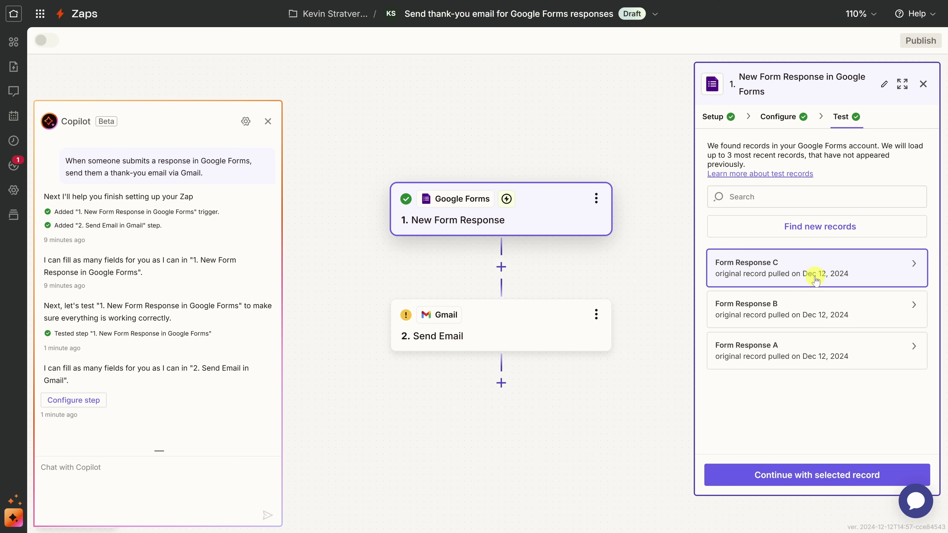
{"action": "left_click", "coordinate": [817, 307]}
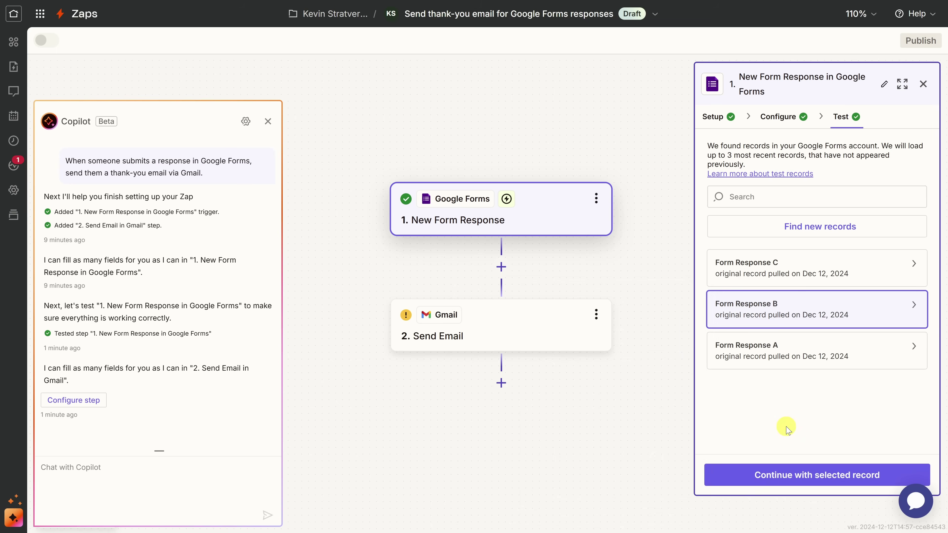
{"action": "left_click", "coordinate": [799, 482]}
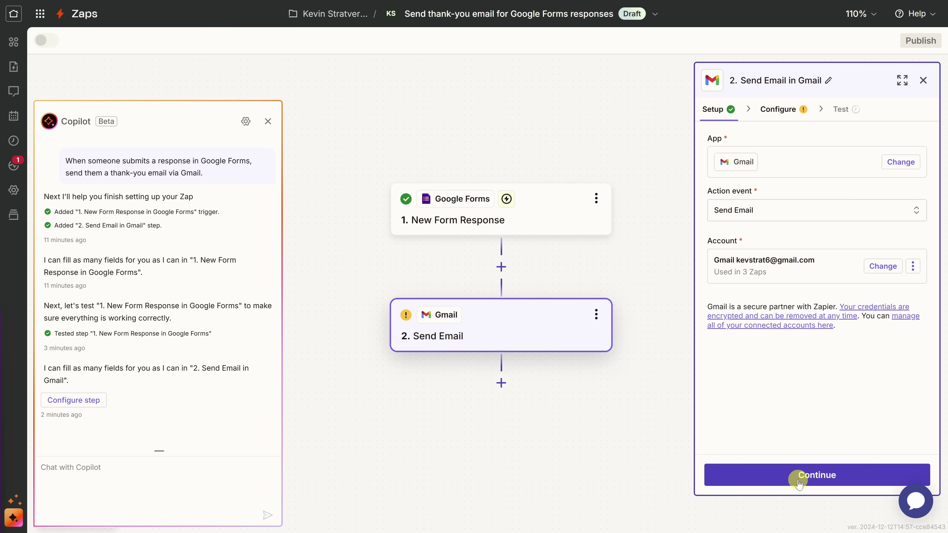
Proceed from setup to the configuration of the Gmail Send Email action and look over its available email fields.
{"action": "left_click", "coordinate": [406, 202]}
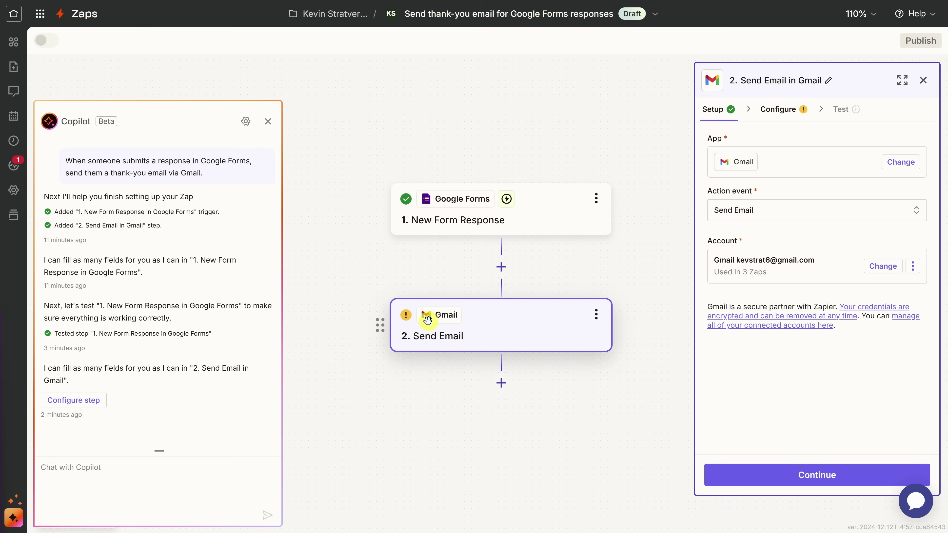
{"action": "left_click", "coordinate": [497, 321]}
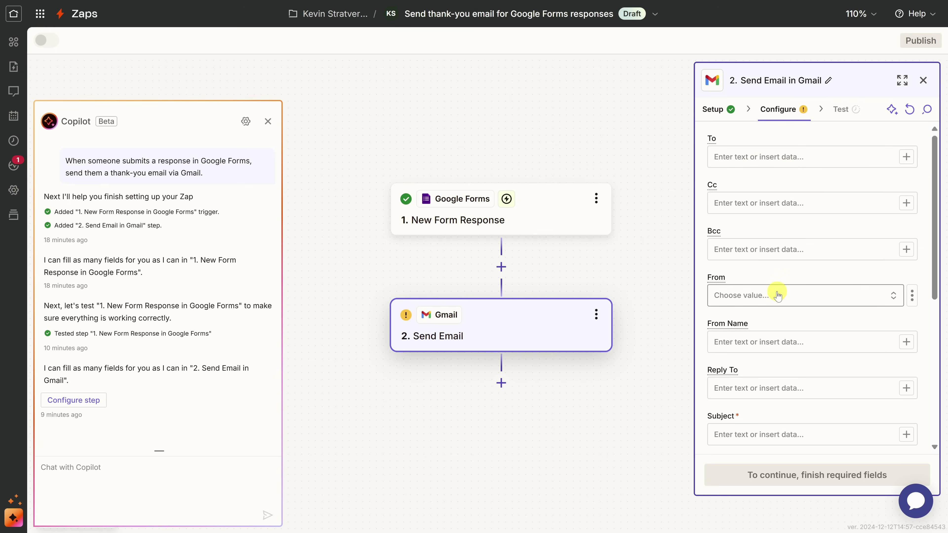
{"action": "scroll", "coordinate": [776, 295], "scroll_direction": "down", "scroll_amount": 3}
{"action": "scroll", "coordinate": [805, 301], "scroll_direction": "down", "scroll_amount": 3}
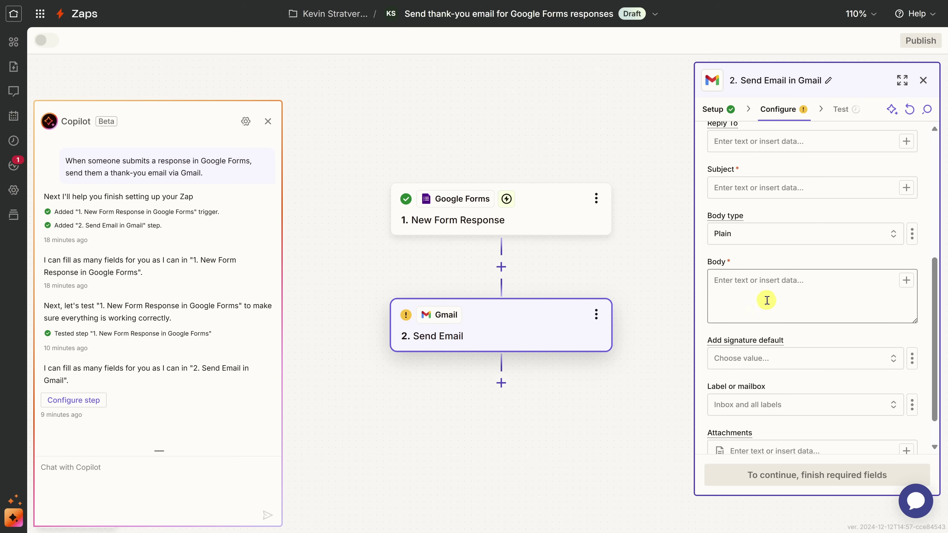
{"action": "scroll", "coordinate": [798, 303], "scroll_direction": "up", "scroll_amount": 6}
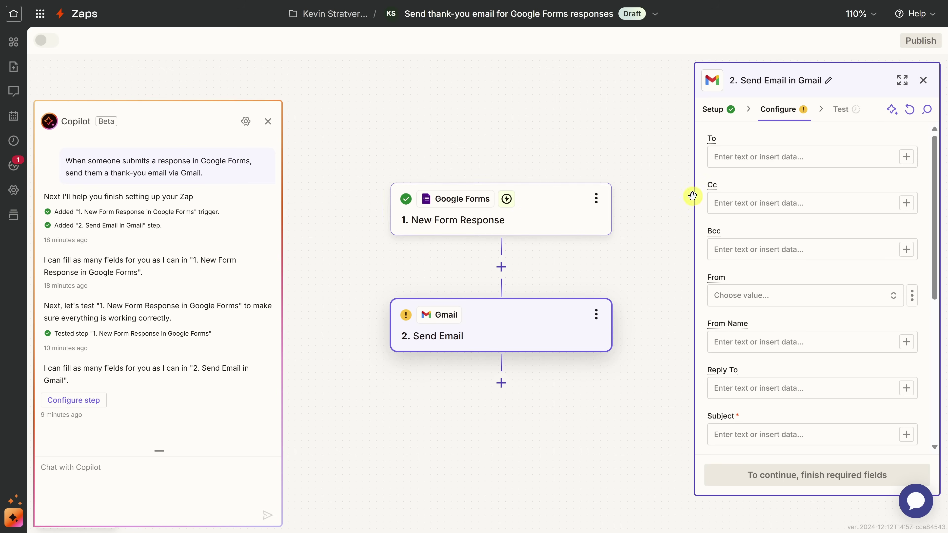
Map the email's To field to the "What's your email address?" answer from the Google Forms response.
{"action": "left_click", "coordinate": [749, 154]}
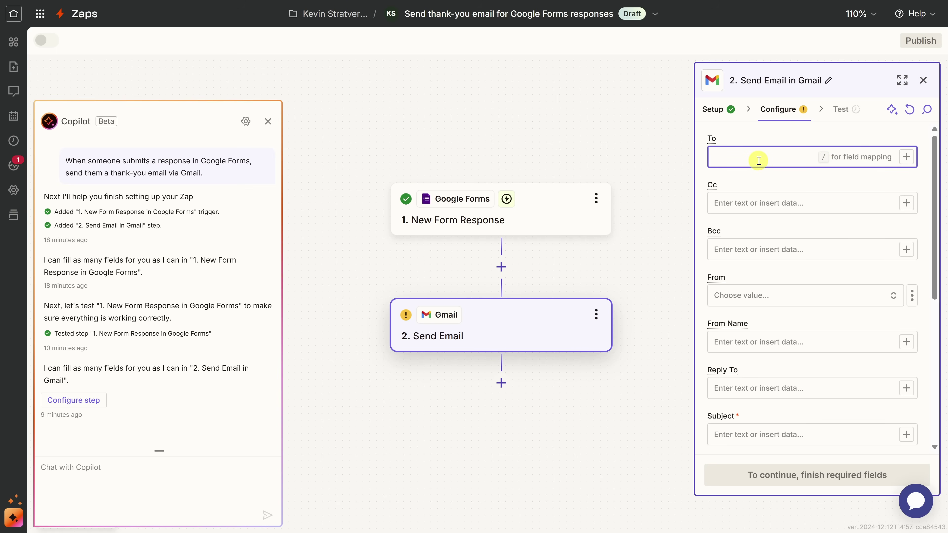
{"action": "key", "text": "slash"}
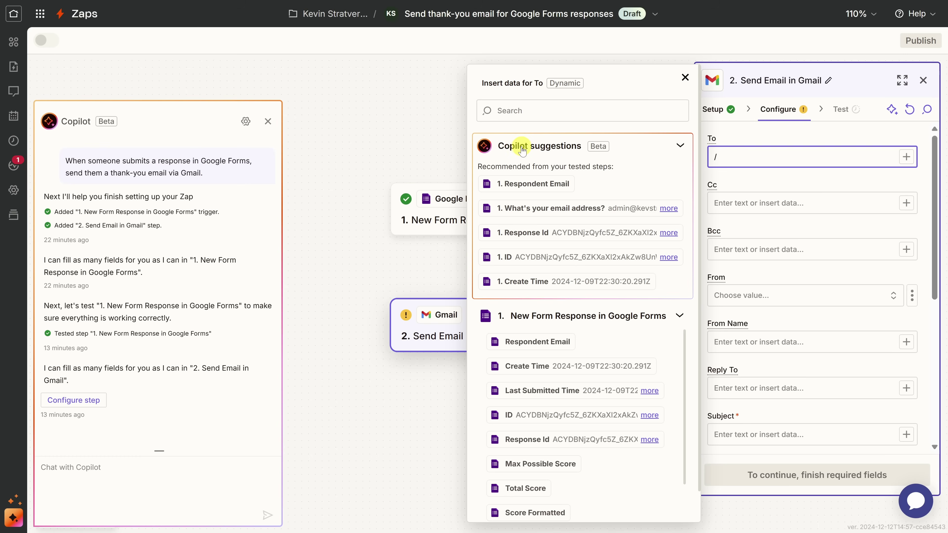
{"action": "scroll", "coordinate": [572, 318], "scroll_direction": "down", "scroll_amount": 1}
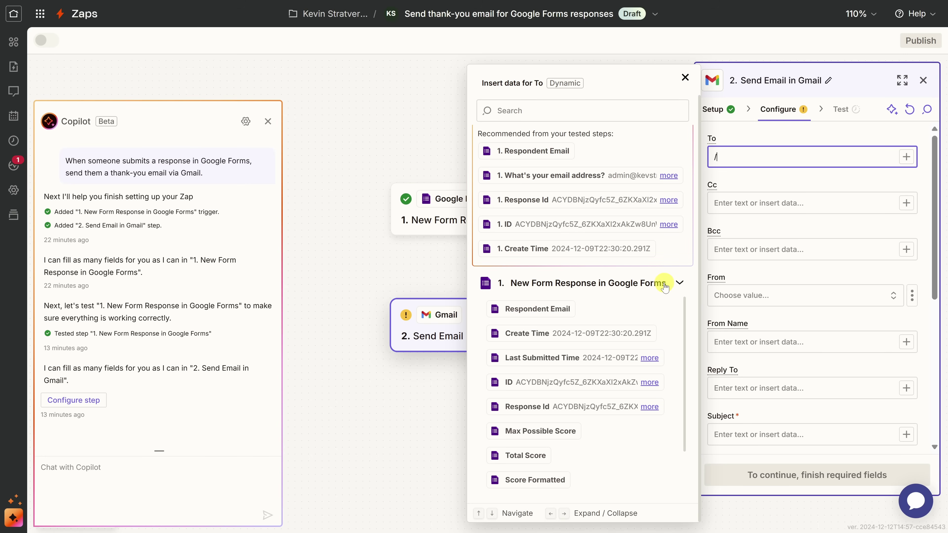
{"action": "scroll", "coordinate": [575, 328], "scroll_direction": "up", "scroll_amount": 1}
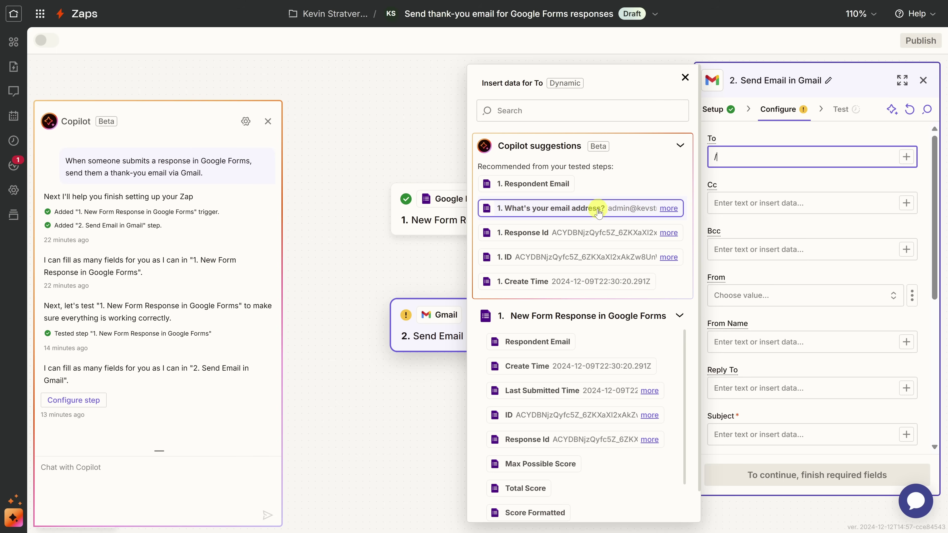
{"action": "left_click", "coordinate": [591, 211]}
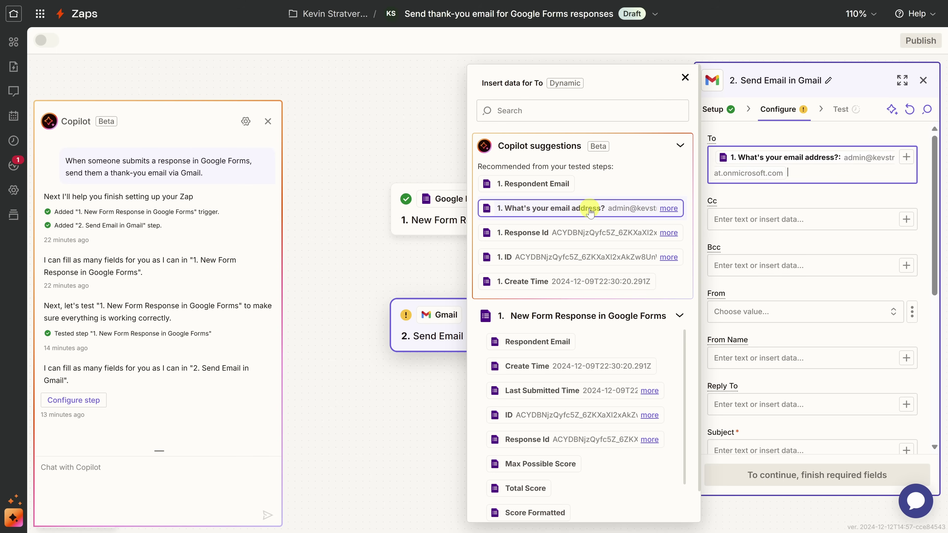
{"action": "left_click", "coordinate": [685, 77]}
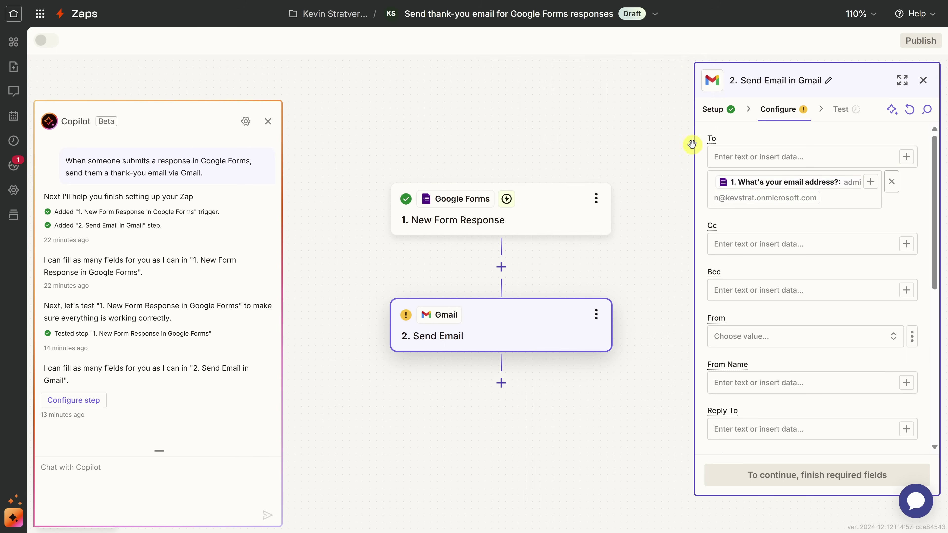
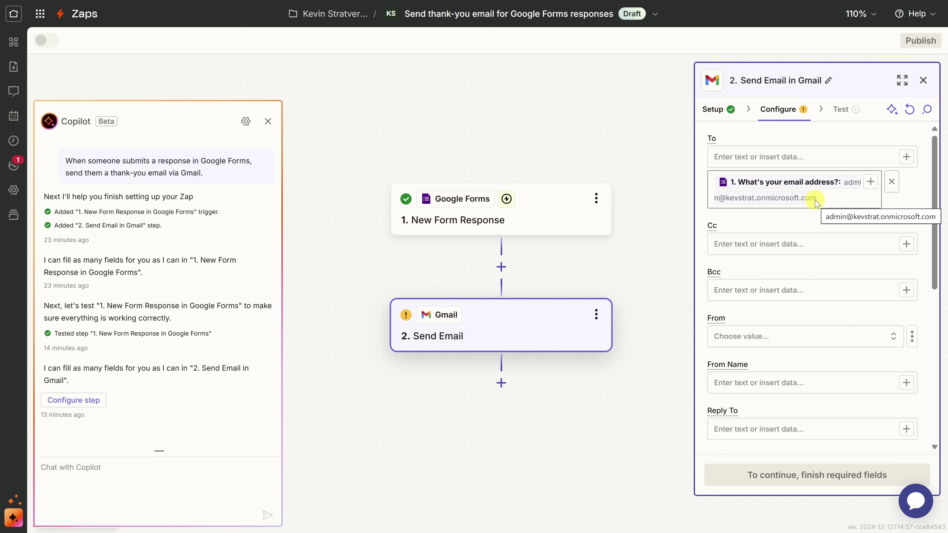
Choose the connected Gmail address as the From value and set the subject to "Thanks for your feedback!".
{"action": "left_click", "coordinate": [772, 336]}
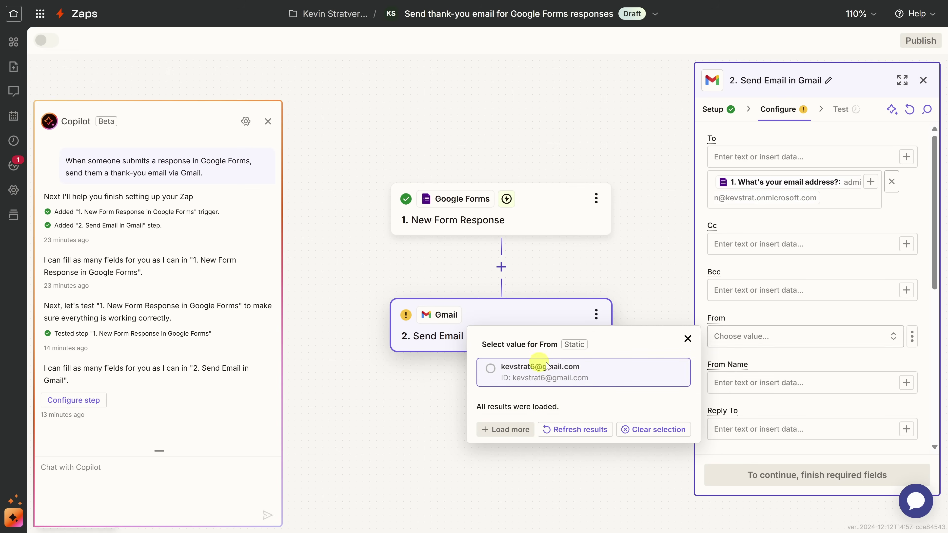
{"action": "left_click", "coordinate": [499, 369]}
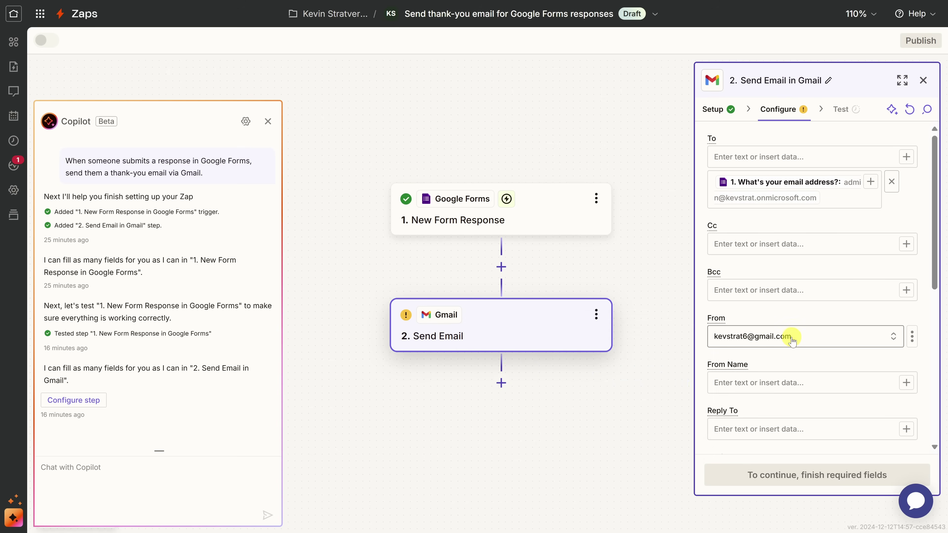
{"action": "scroll", "coordinate": [792, 342], "scroll_direction": "down", "scroll_amount": 5}
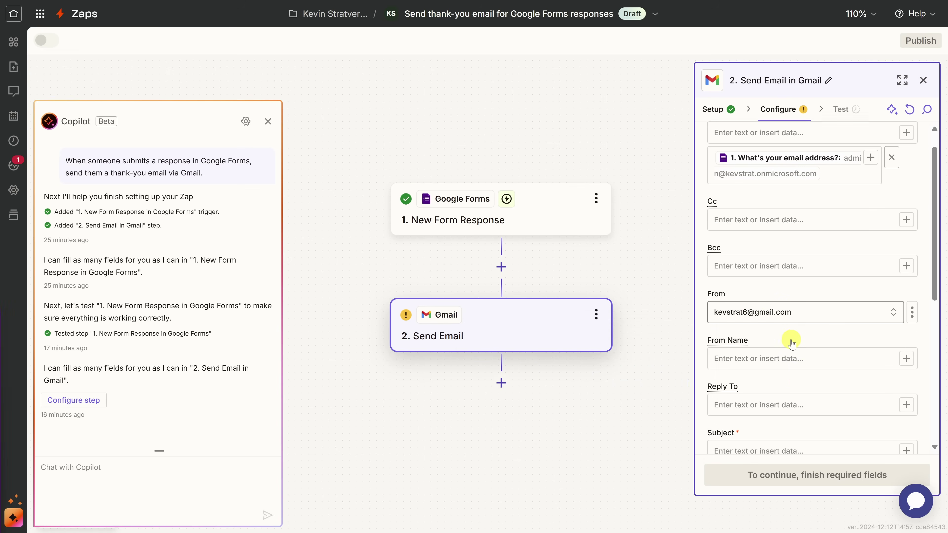
{"action": "scroll", "coordinate": [792, 342], "scroll_direction": "down", "scroll_amount": 3}
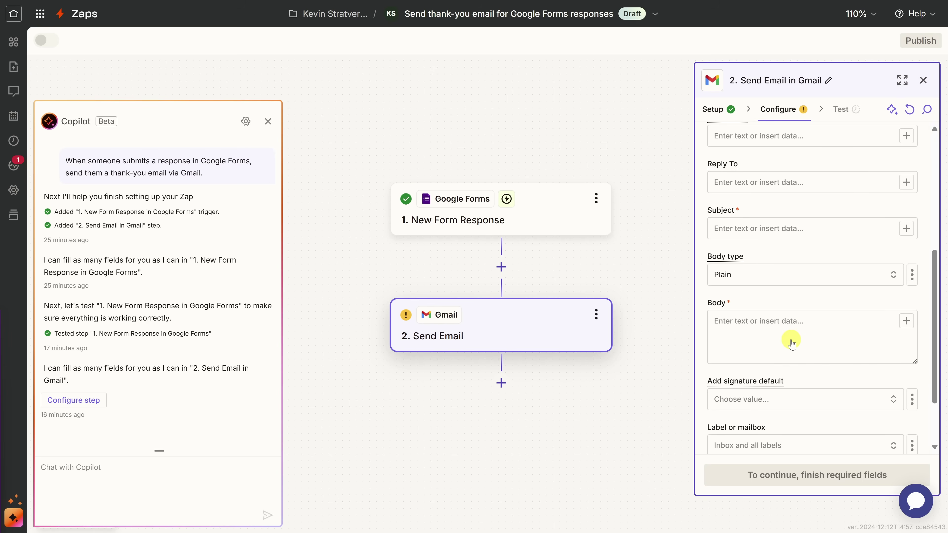
{"action": "left_click", "coordinate": [752, 167]}
{"action": "type", "text": "Thanks for your feedback!"}
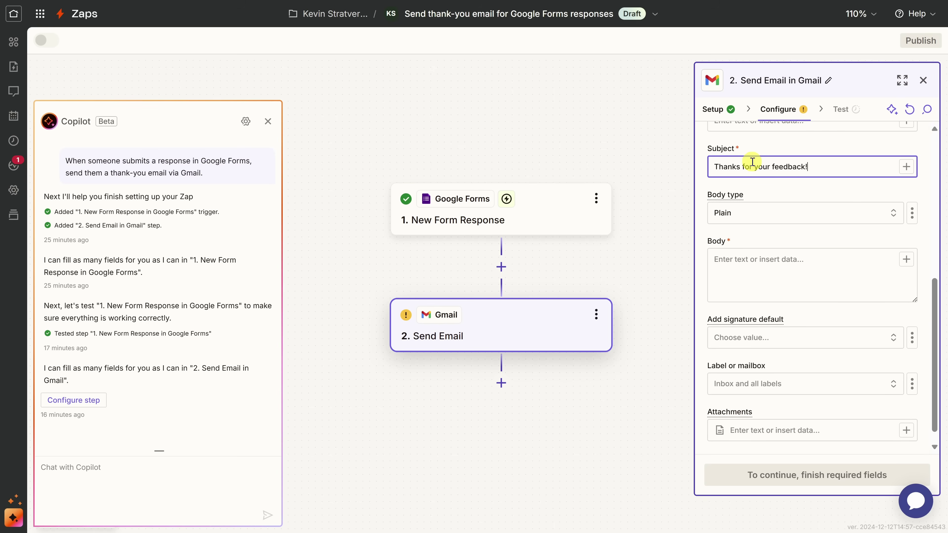
Compose the email body with "Hi", the "What's your name?" answer and a comma, "We appreciate your feedback!" and the "What's your feedback?" answer on separate lines.
{"action": "left_click", "coordinate": [728, 242]}
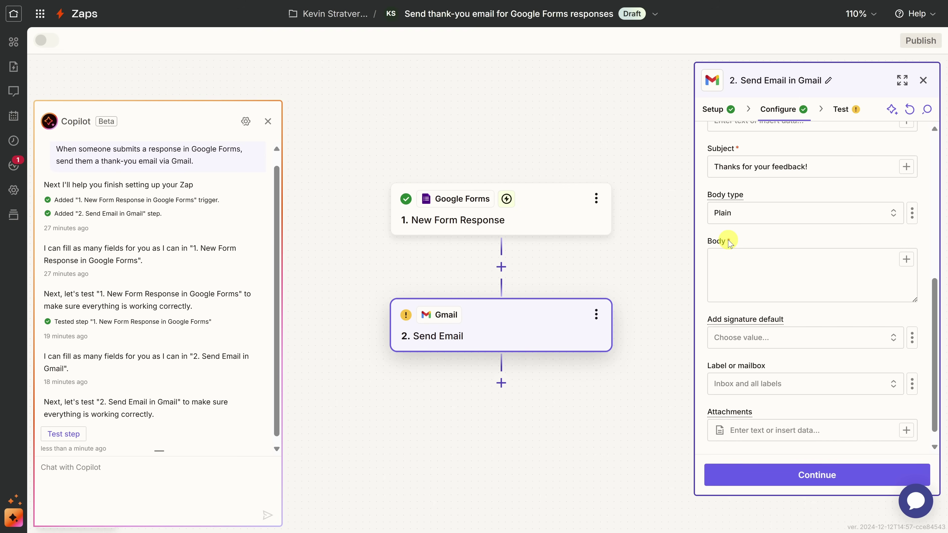
{"action": "left_click", "coordinate": [733, 258]}
{"action": "type", "text": "Hi"}
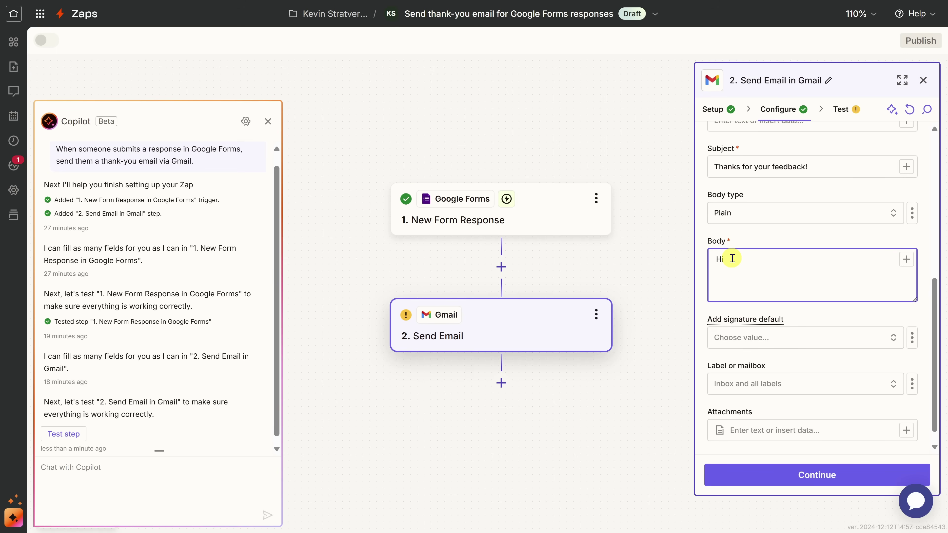
{"action": "type", "text": "/"}
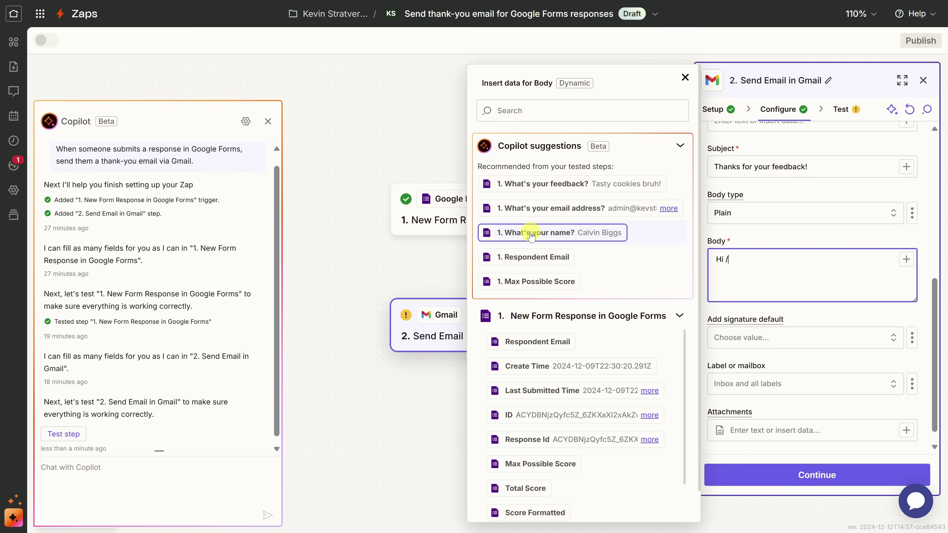
{"action": "left_click", "coordinate": [578, 234]}
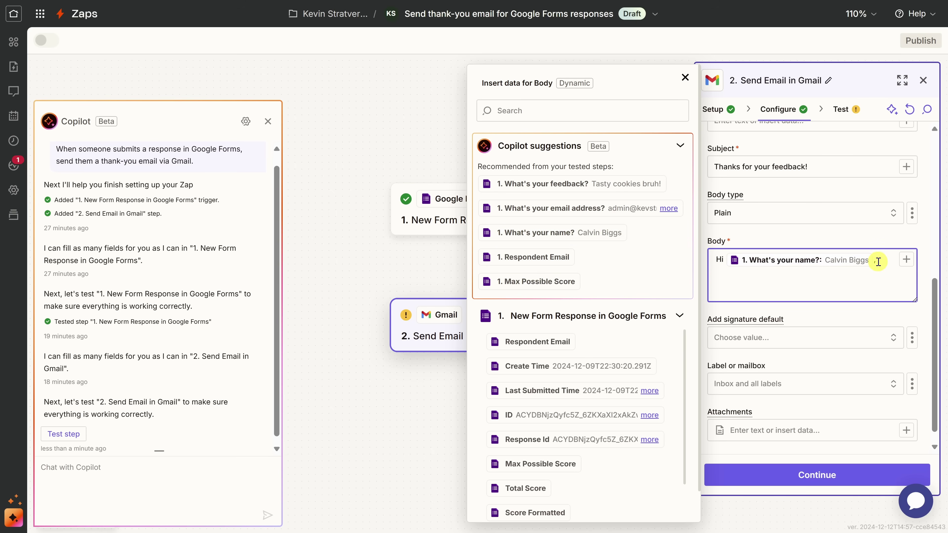
{"action": "type", "text": "We appreciate your feedback!"}
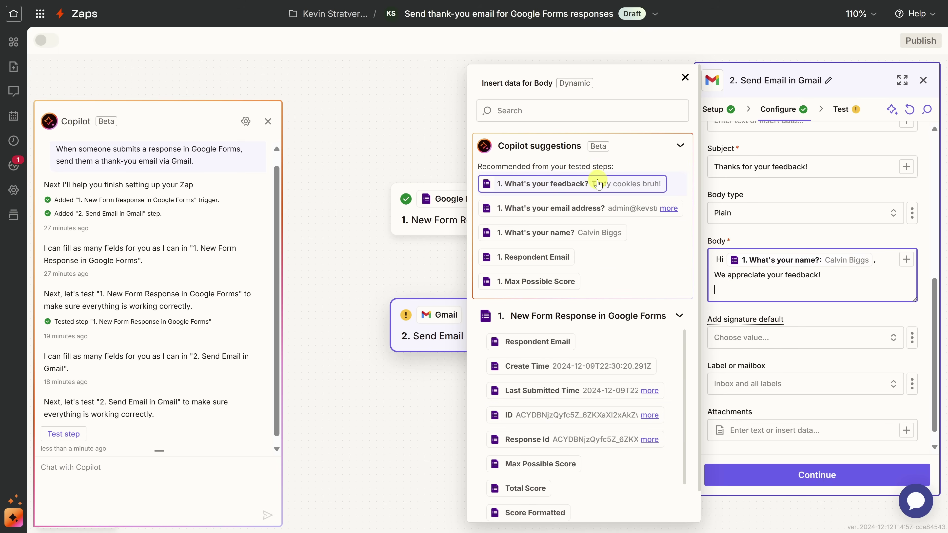
{"action": "left_click", "coordinate": [624, 188]}
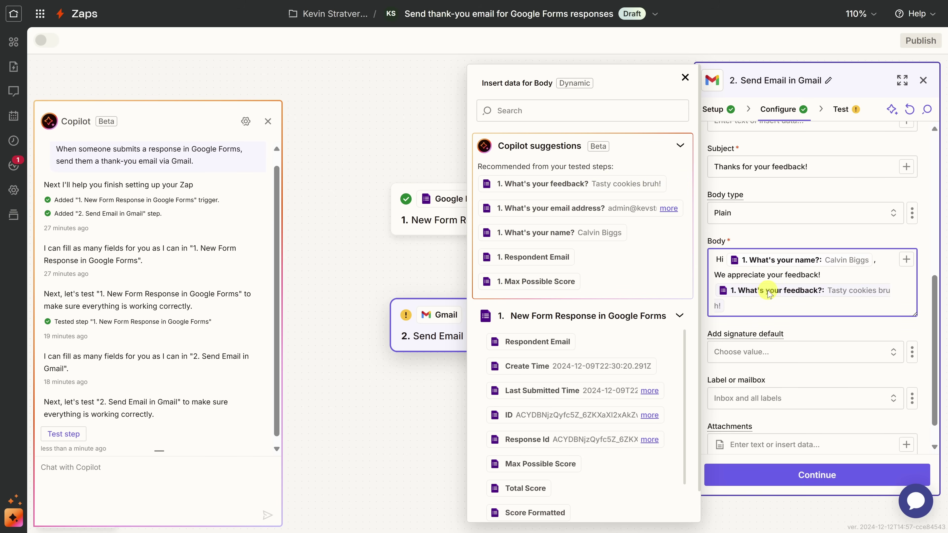
{"action": "left_click", "coordinate": [685, 78]}
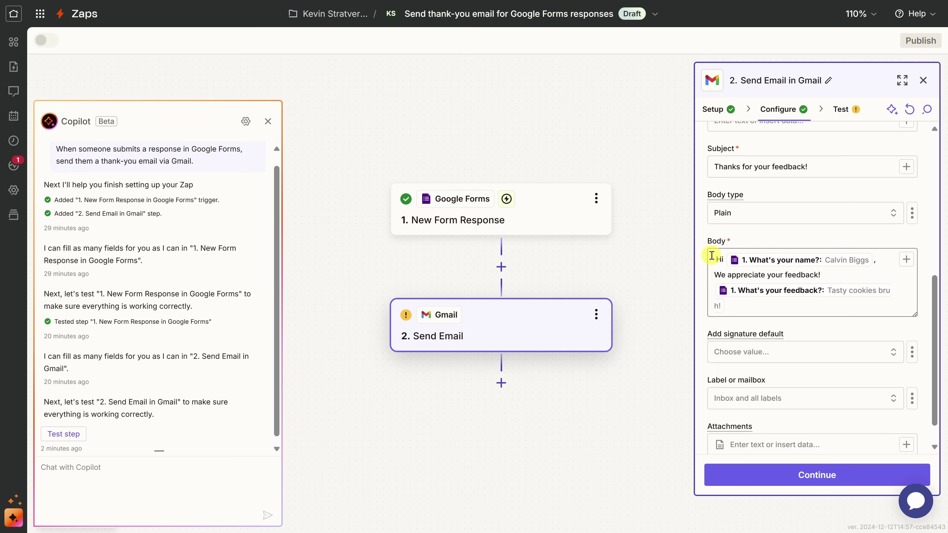
Continue to the Gmail action's test, send the test email and read the received message in Outlook.
{"action": "left_click", "coordinate": [817, 480]}
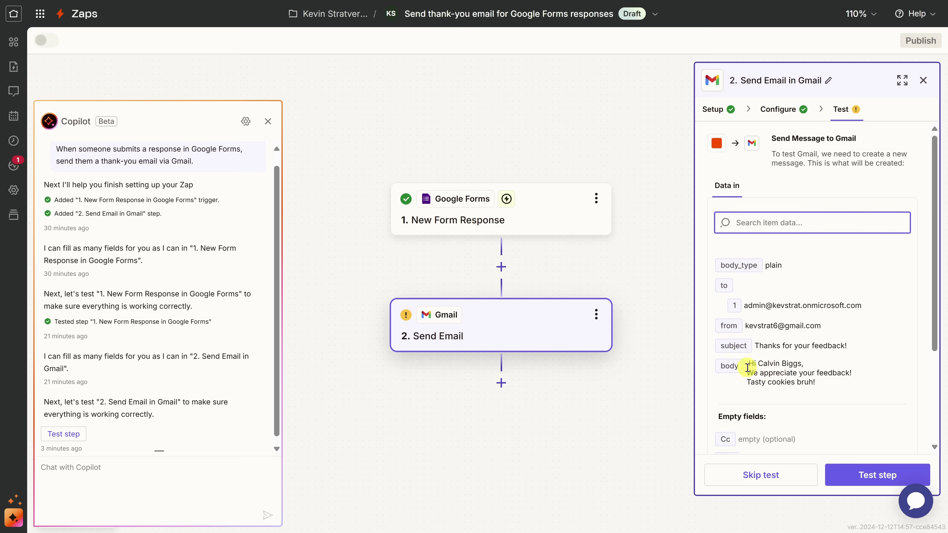
{"action": "left_click", "coordinate": [863, 480]}
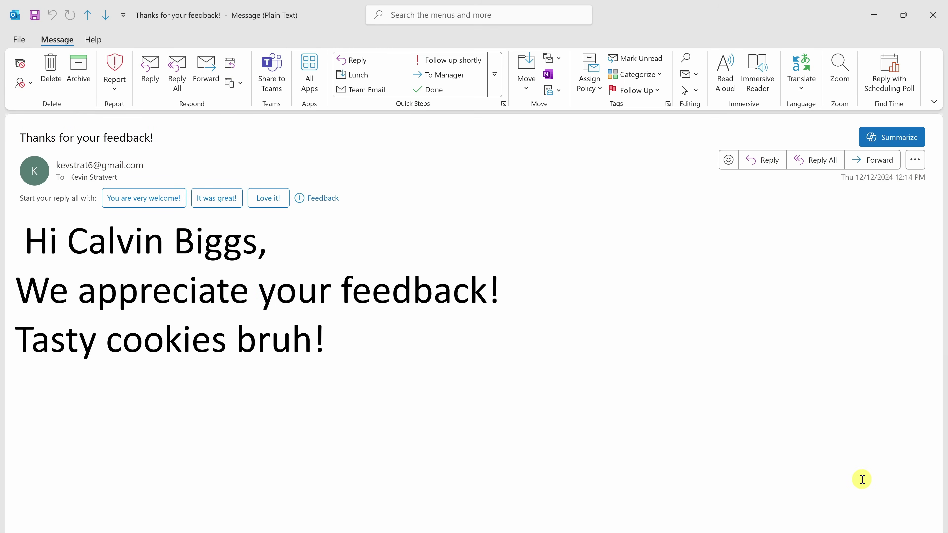
{"action": "left_click_drag", "start_coordinate": [70, 241], "coordinate": [354, 335]}
{"action": "left_click", "coordinate": [353, 335]}
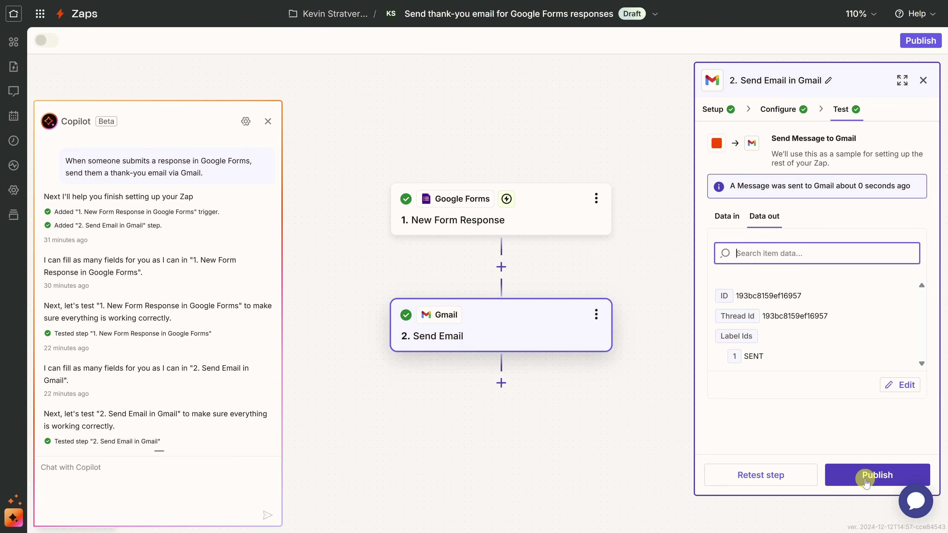
Publish the Zap and reopen "Send thank-you email for Google Forms responses" from the list of Zaps for editing.
{"action": "left_click", "coordinate": [866, 481]}
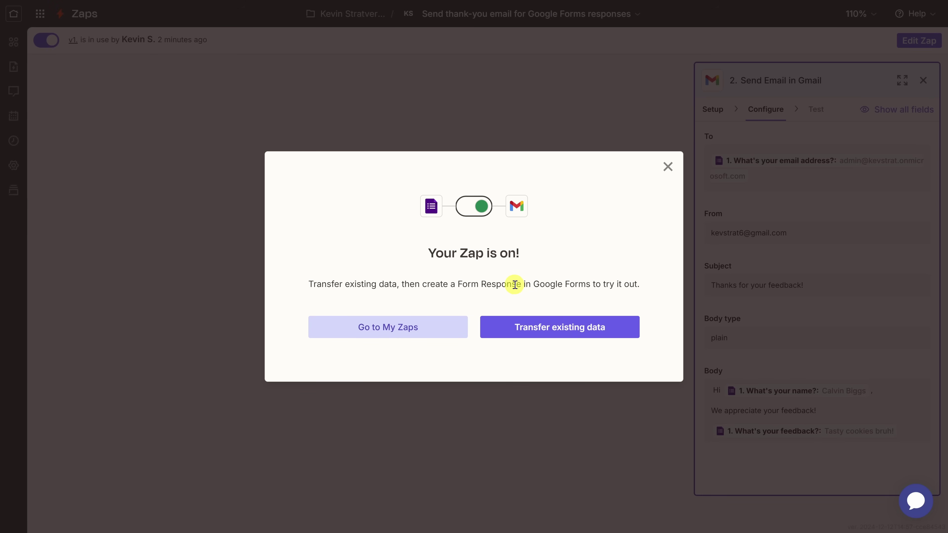
{"action": "left_click", "coordinate": [389, 331]}
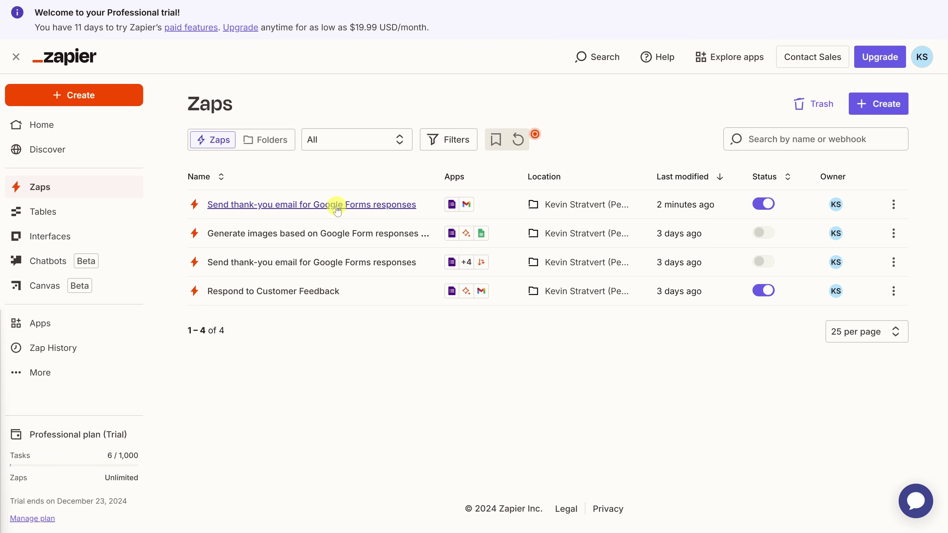
{"action": "left_click", "coordinate": [349, 206]}
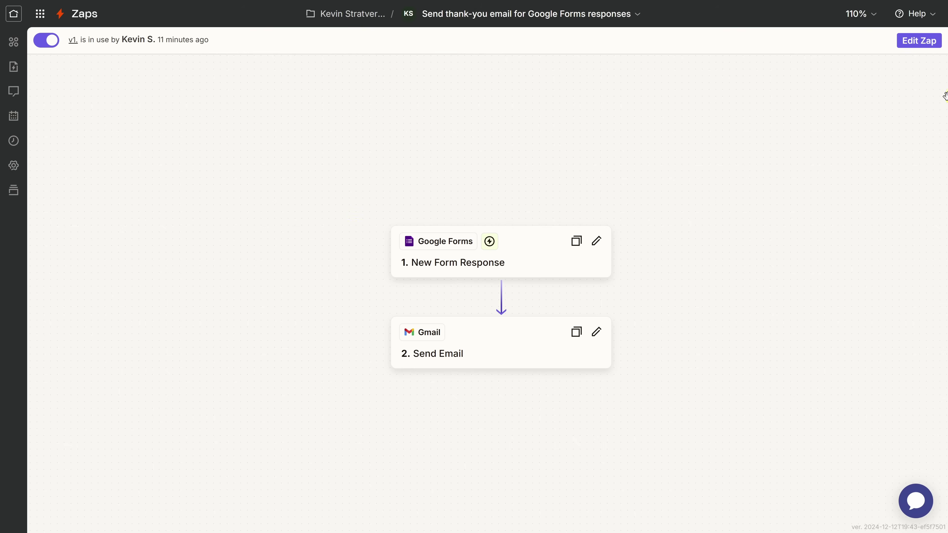
{"action": "left_click", "coordinate": [922, 41]}
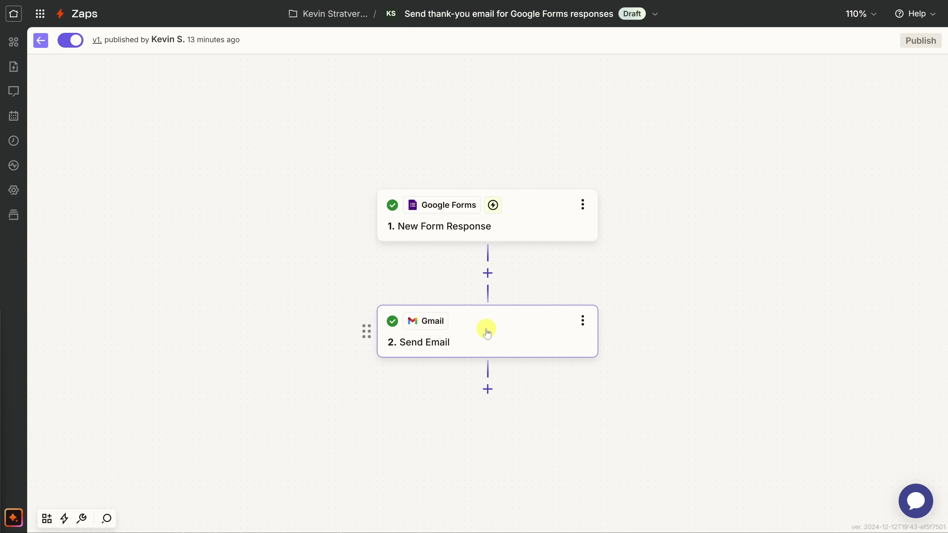
Insert a Formatter by Zapier step with the Text event between Google Forms and Gmail, and proceed to its configuration.
{"action": "left_click", "coordinate": [487, 274]}
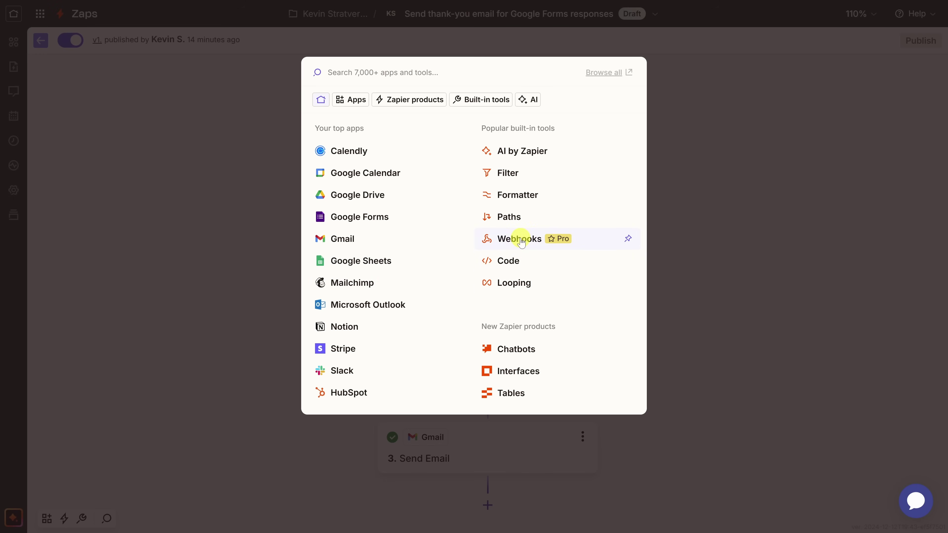
{"action": "left_click", "coordinate": [525, 198]}
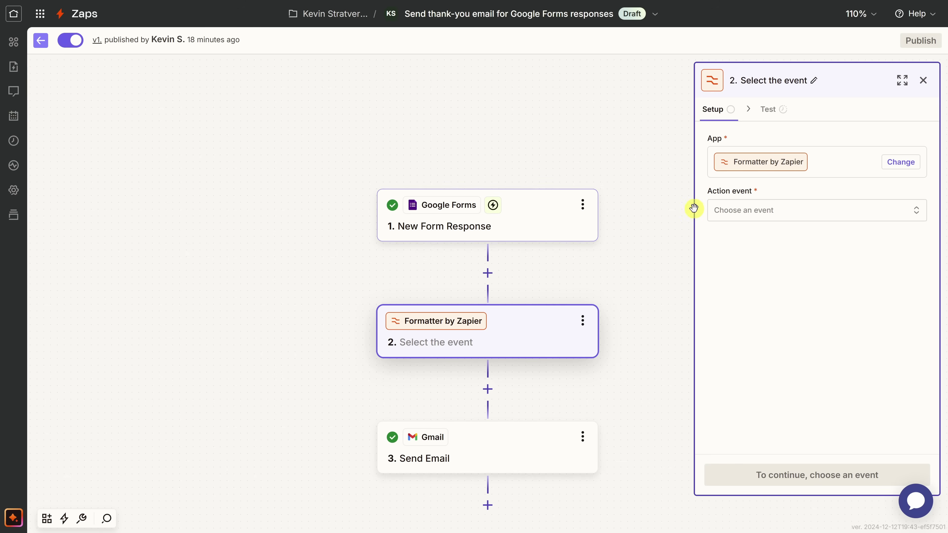
{"action": "left_click", "coordinate": [792, 211]}
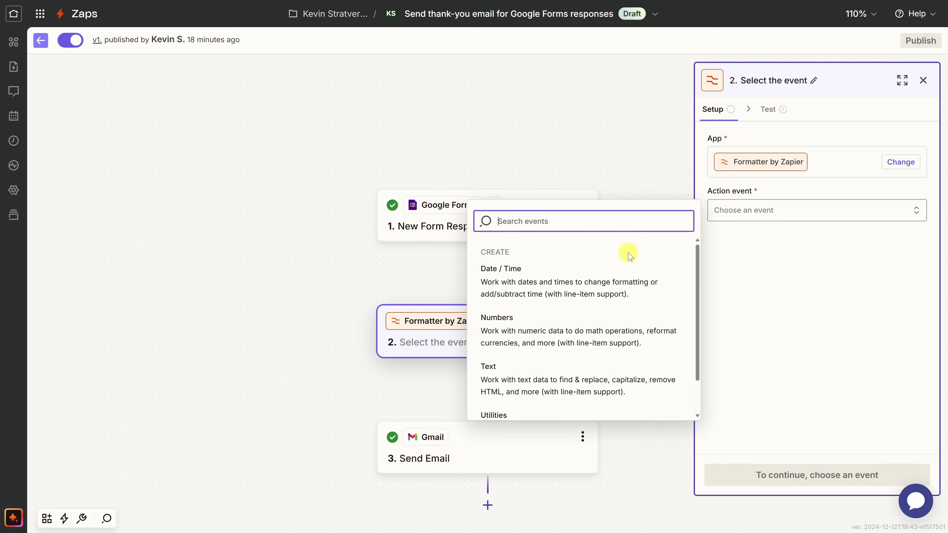
{"action": "scroll", "coordinate": [535, 280], "scroll_direction": "down", "scroll_amount": 1}
{"action": "left_click", "coordinate": [522, 338]}
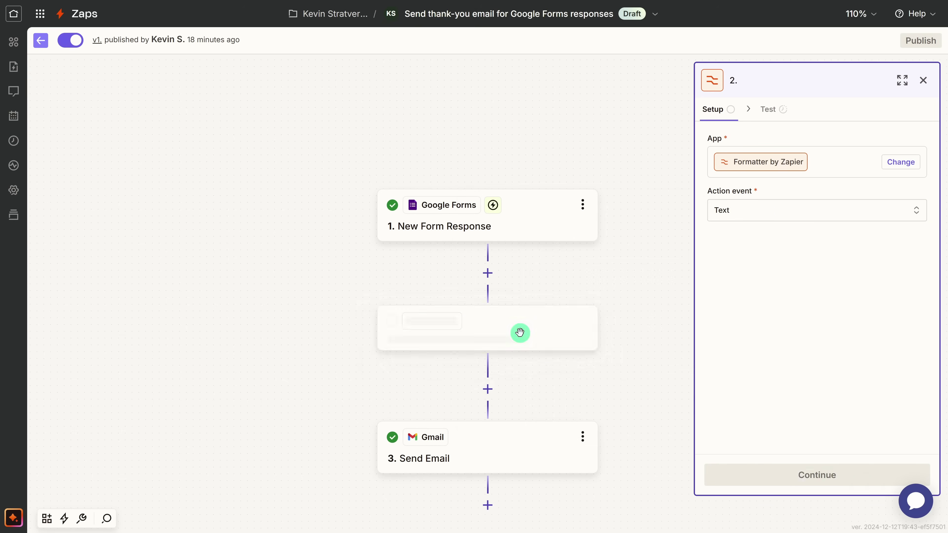
{"action": "left_click", "coordinate": [817, 481]}
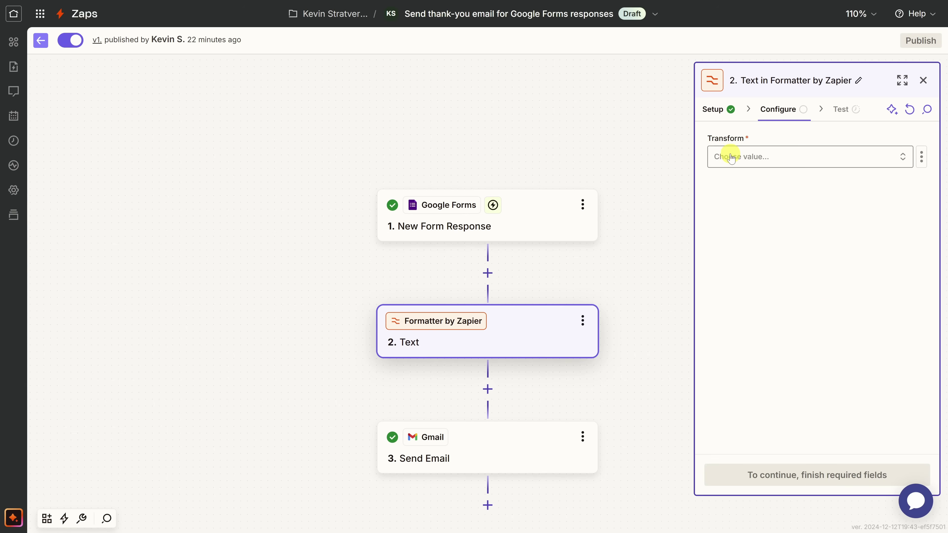
Set the Formatter step's Transform to Split Text.
{"action": "left_click", "coordinate": [786, 157]}
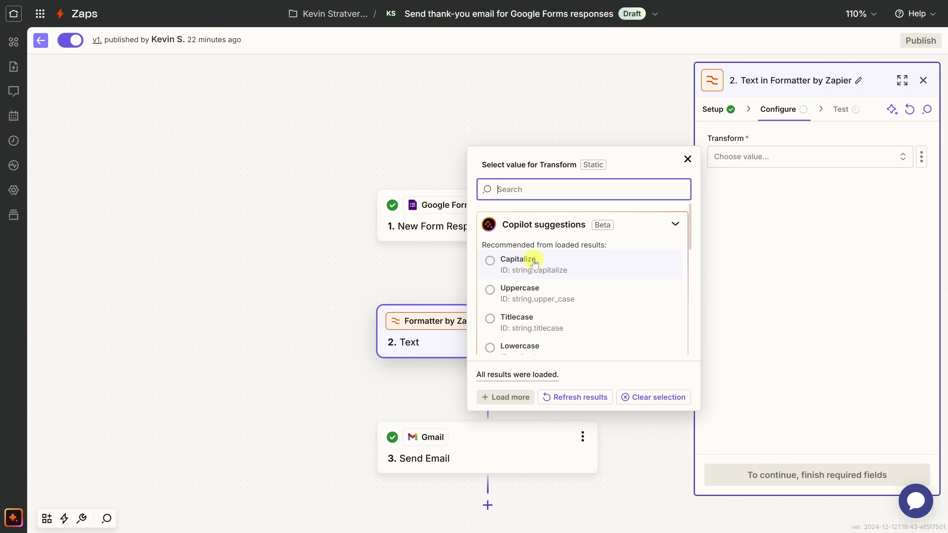
{"action": "scroll", "coordinate": [534, 261], "scroll_direction": "down", "scroll_amount": 5}
{"action": "scroll", "coordinate": [523, 265], "scroll_direction": "up", "scroll_amount": 2}
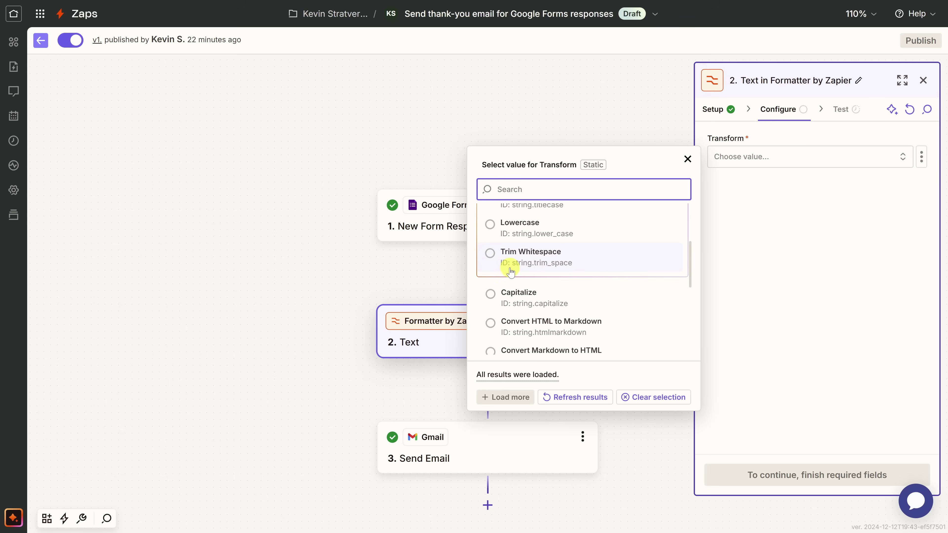
{"action": "scroll", "coordinate": [641, 258], "scroll_direction": "down", "scroll_amount": 10}
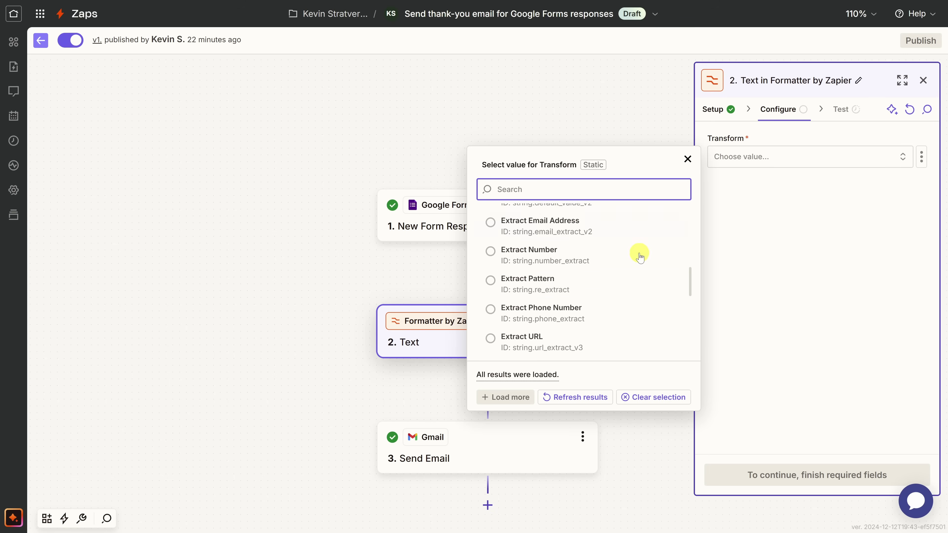
{"action": "scroll", "coordinate": [639, 249], "scroll_direction": "down", "scroll_amount": 5}
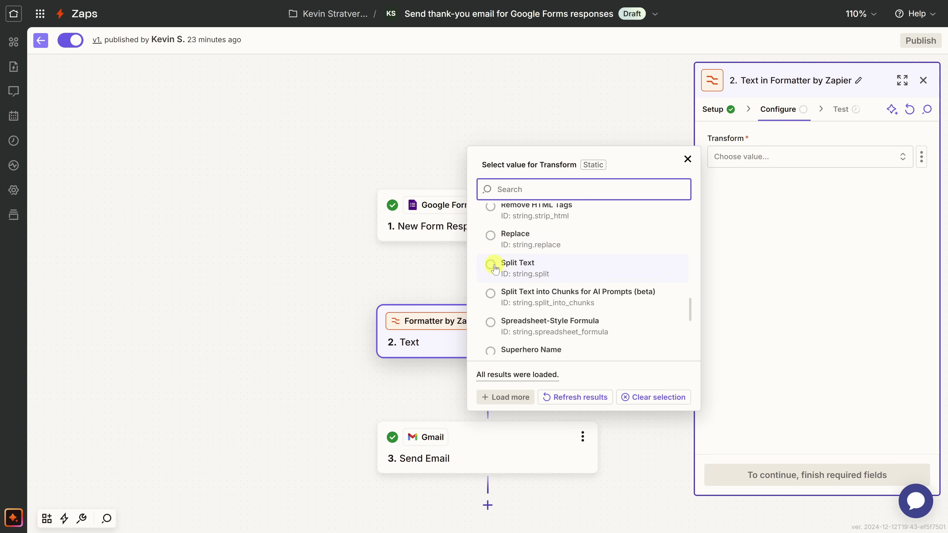
{"action": "left_click", "coordinate": [527, 272]}
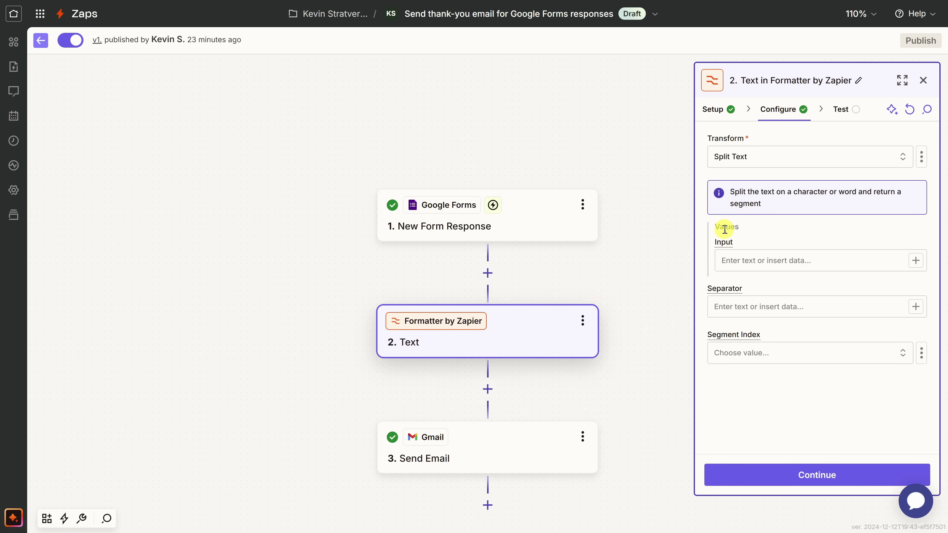
Map the Split Text input to the "What's your name?" answer from the Google Forms response.
{"action": "left_click", "coordinate": [726, 258]}
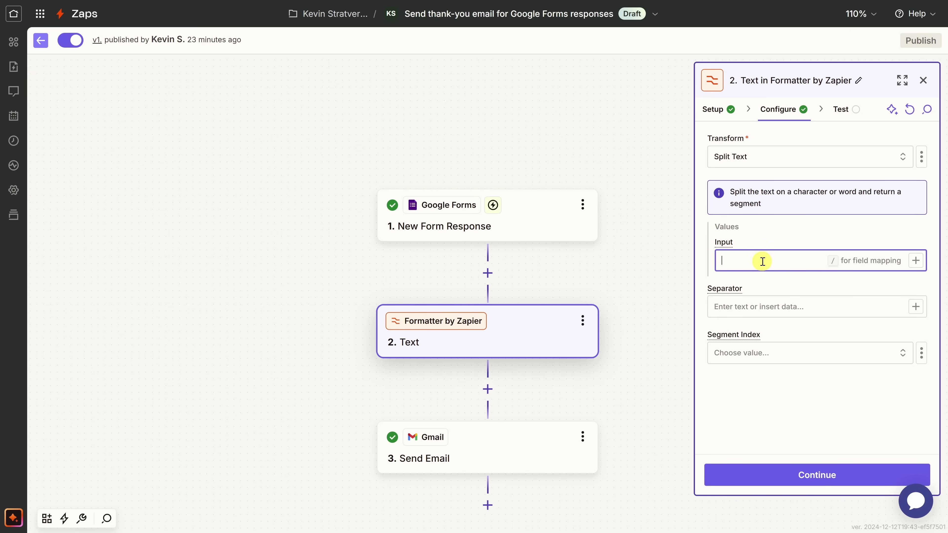
{"action": "type", "text": "/"}
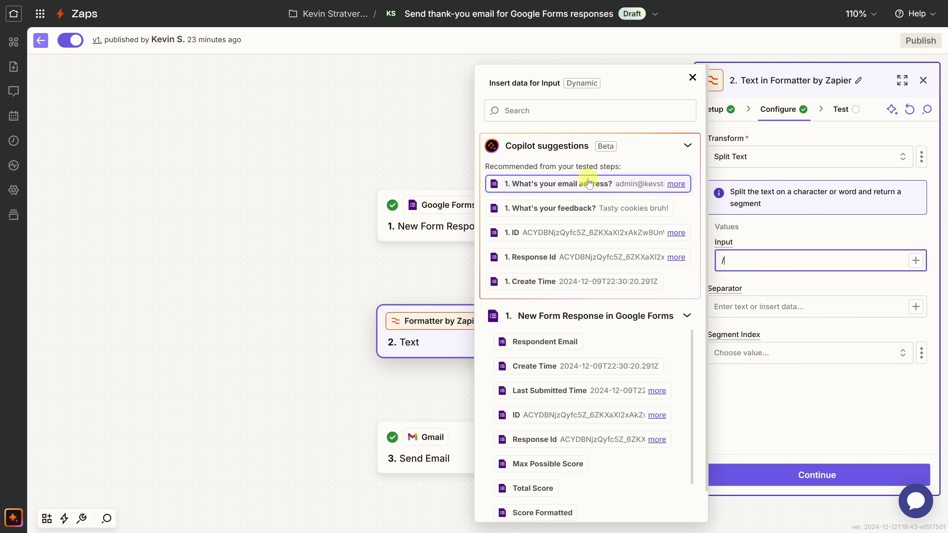
{"action": "scroll", "coordinate": [586, 186], "scroll_direction": "down", "scroll_amount": 1}
{"action": "scroll", "coordinate": [582, 303], "scroll_direction": "down", "scroll_amount": 3}
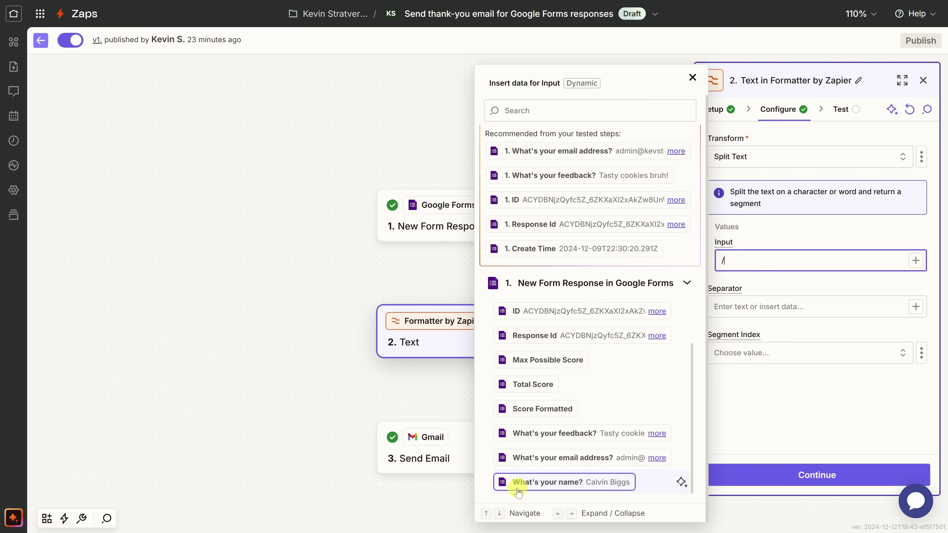
{"action": "left_click", "coordinate": [587, 484]}
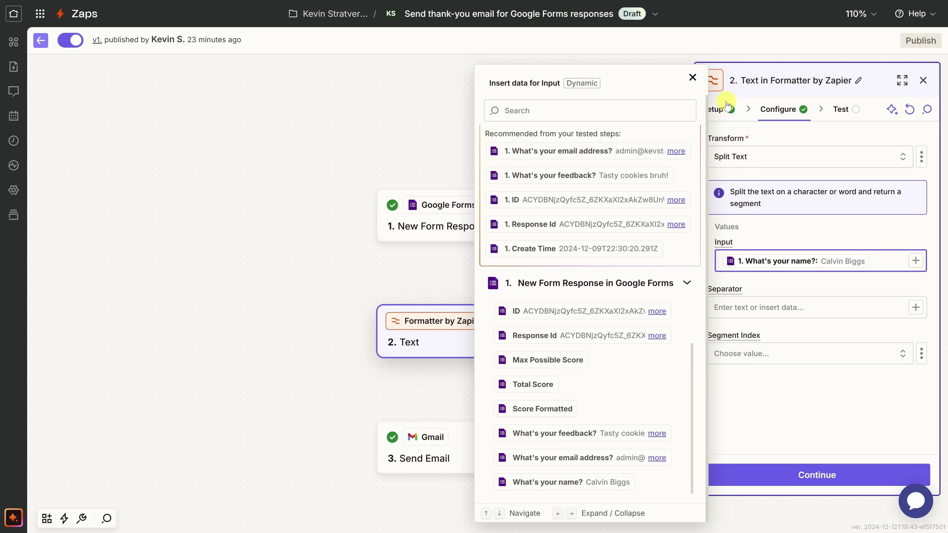
{"action": "left_click", "coordinate": [691, 78]}
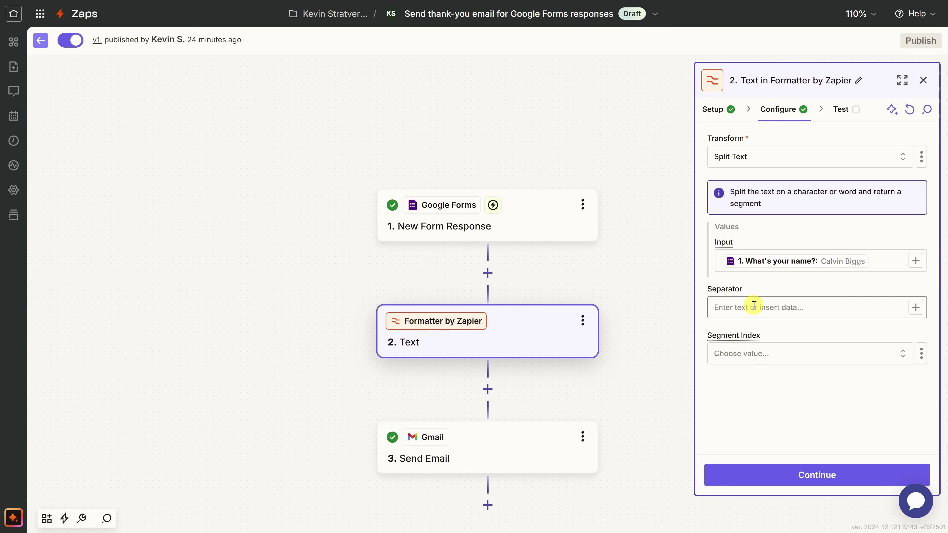
Read the Separator field's help, leave Separator and Segment Index empty, and test the Formatter step.
{"action": "mouse_move", "coordinate": [731, 294]}
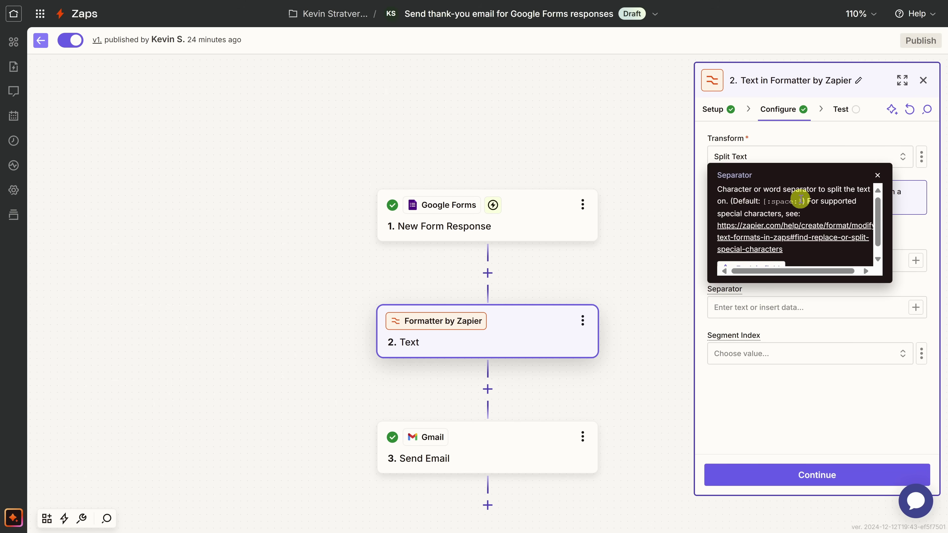
{"action": "left_click", "coordinate": [877, 176]}
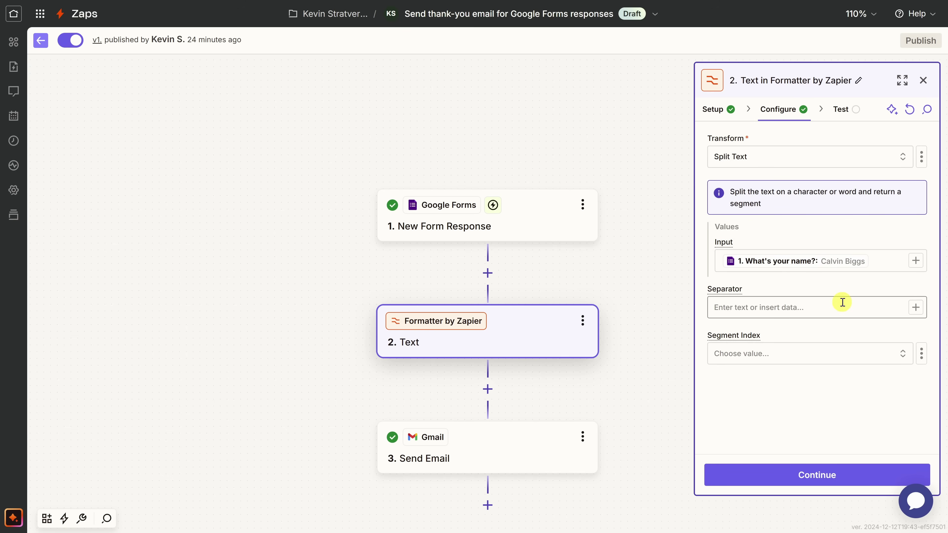
{"action": "left_click", "coordinate": [818, 476]}
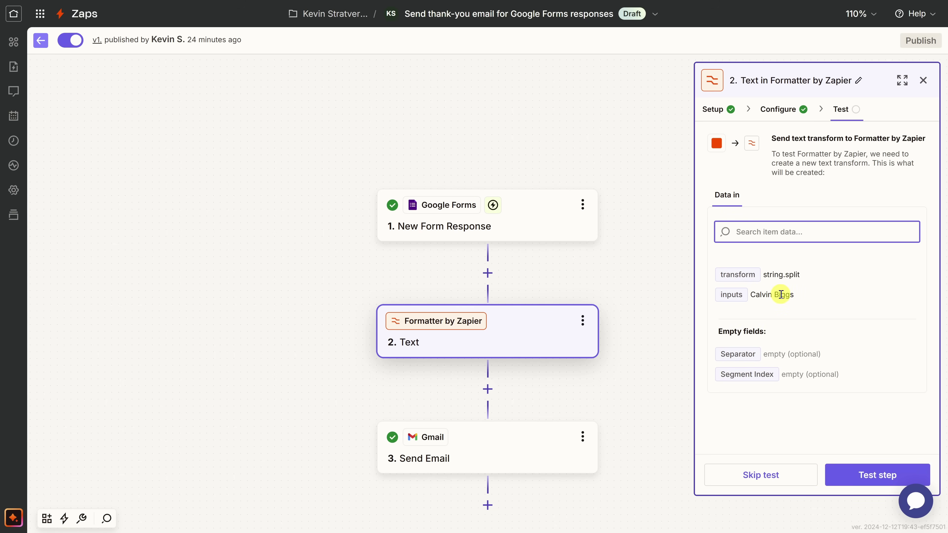
{"action": "left_click", "coordinate": [864, 480]}
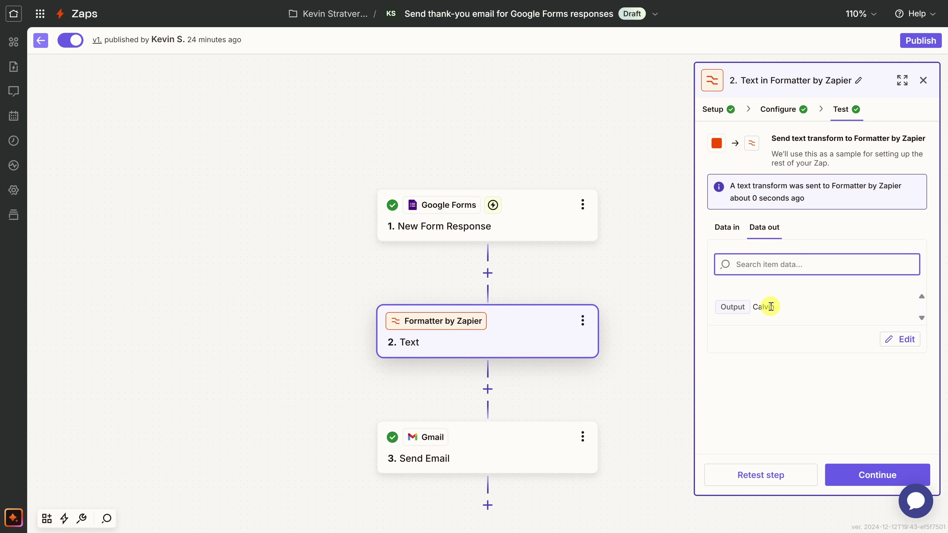
In the Gmail step's email body, replace the "What's your name?" answer after "Hi" with the Output of the Formatter text step.
{"action": "left_click", "coordinate": [868, 481]}
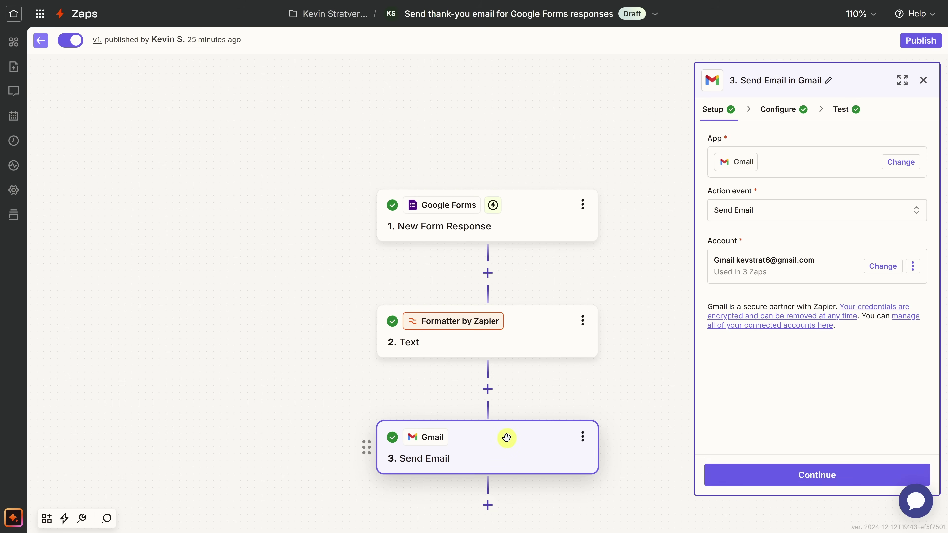
{"action": "left_click", "coordinate": [778, 112]}
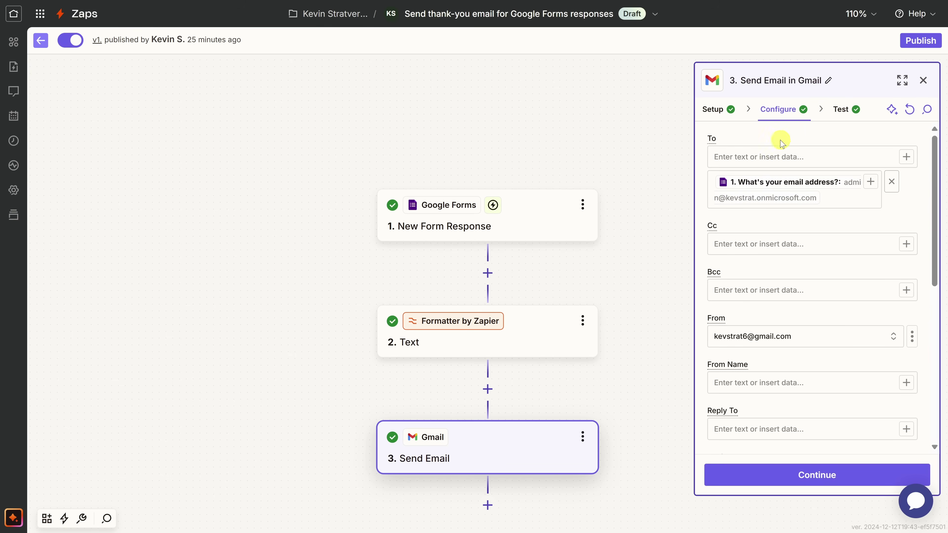
{"action": "scroll", "coordinate": [784, 213], "scroll_direction": "down", "scroll_amount": 10}
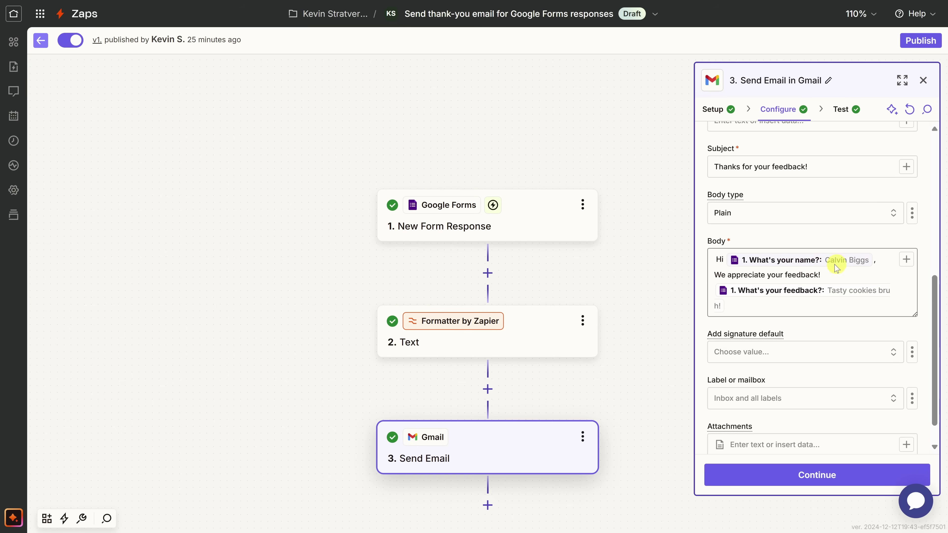
{"action": "left_click", "coordinate": [875, 260]}
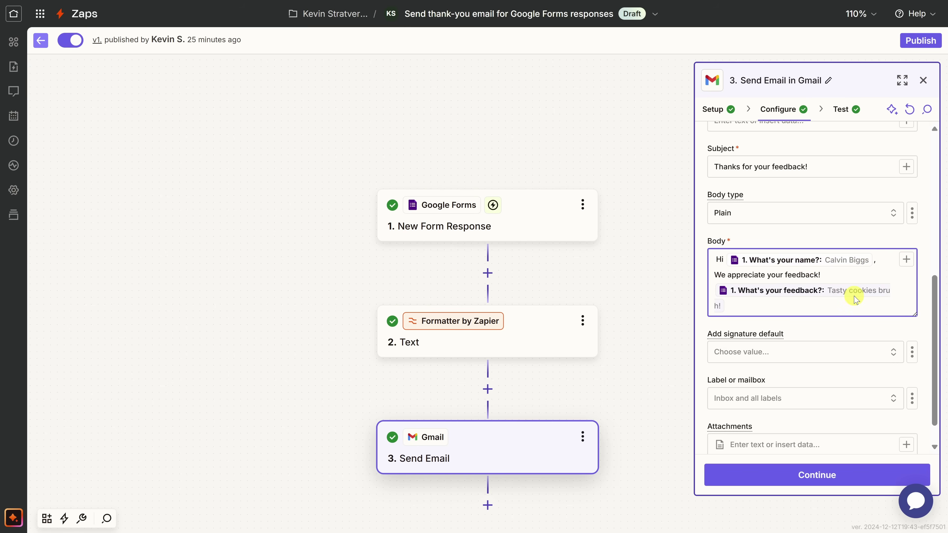
{"action": "key", "text": "BackSpace"}
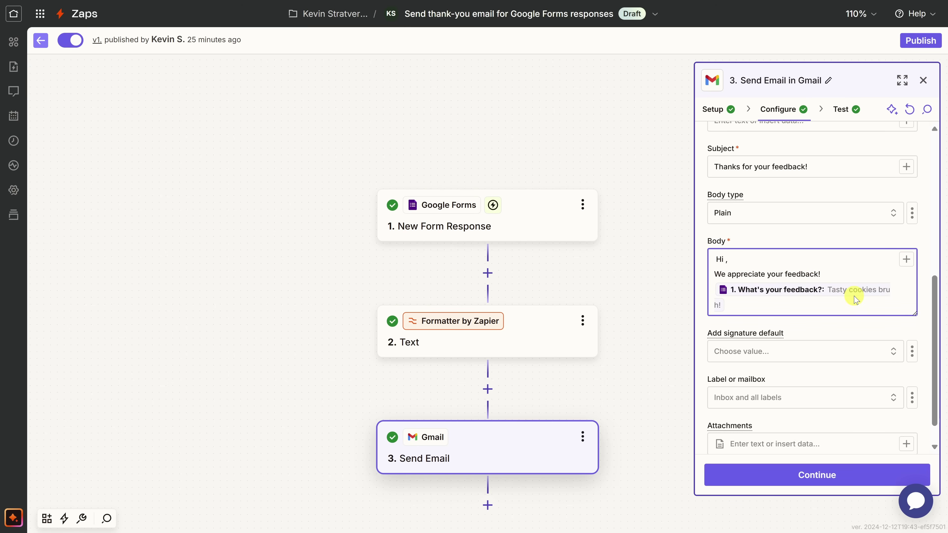
{"action": "type", "text": "/"}
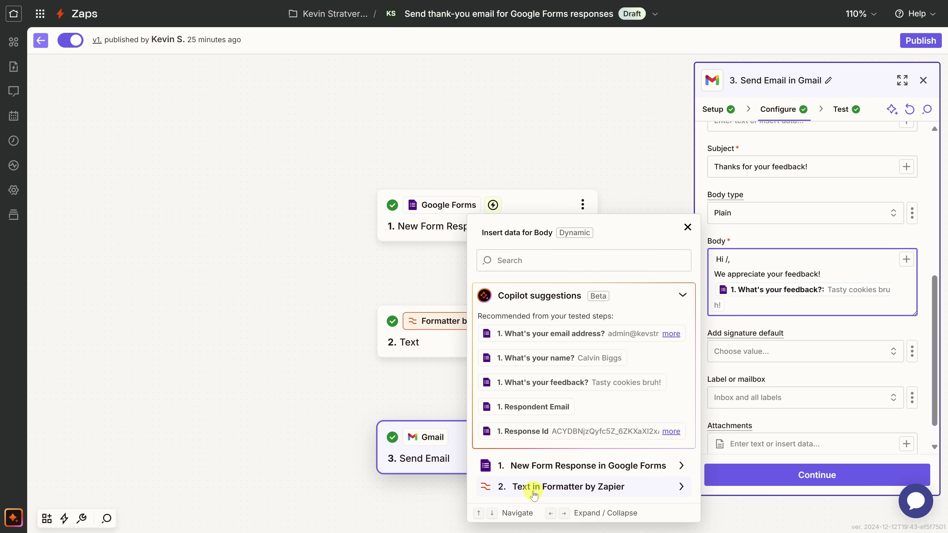
{"action": "left_click", "coordinate": [597, 487]}
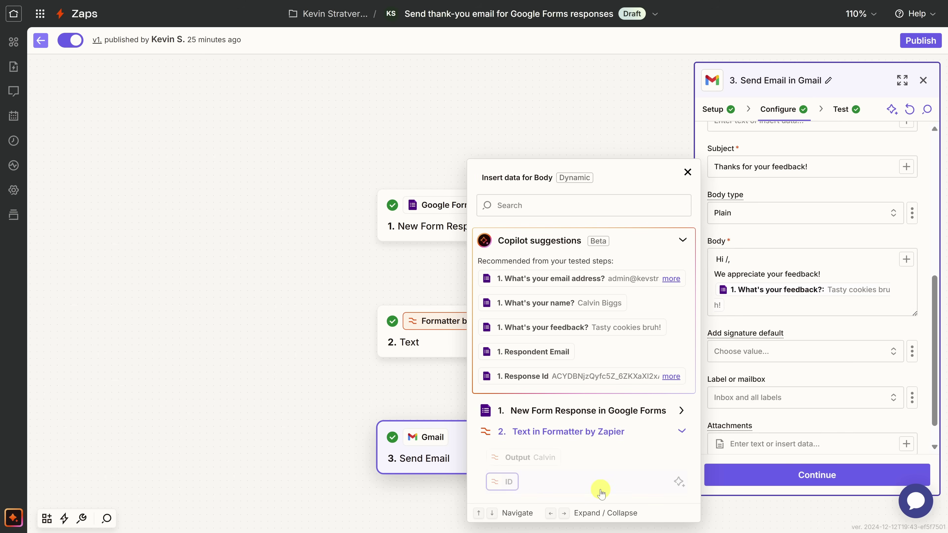
{"action": "left_click", "coordinate": [525, 458]}
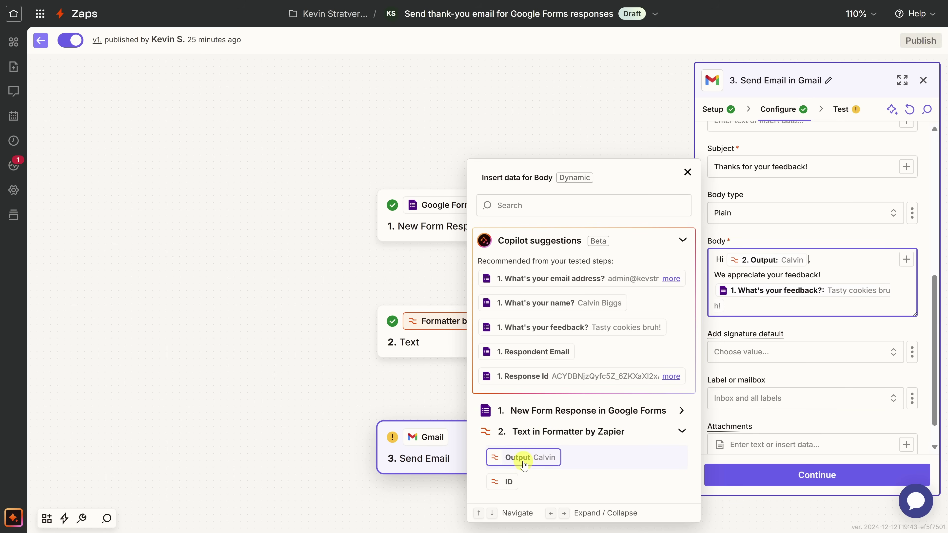
{"action": "left_click", "coordinate": [688, 172]}
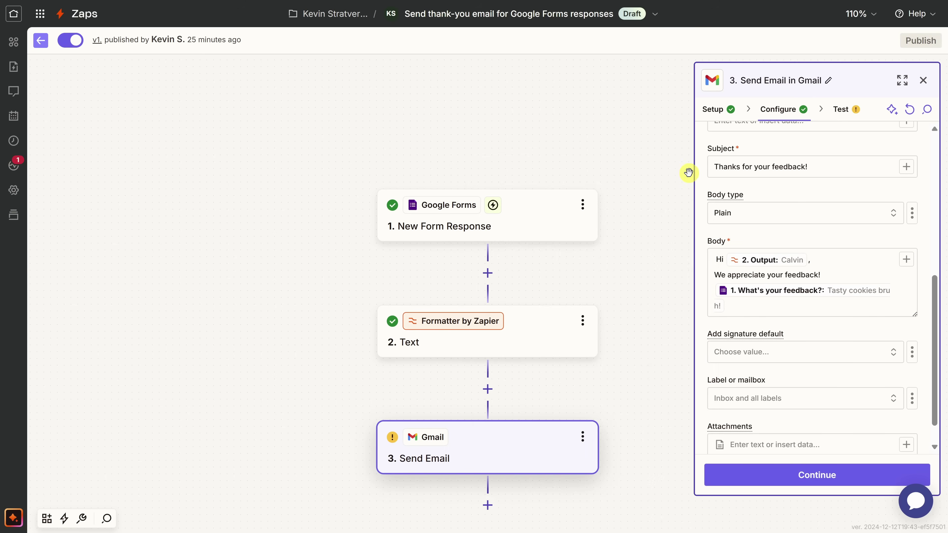
{"action": "left_click", "coordinate": [717, 265]}
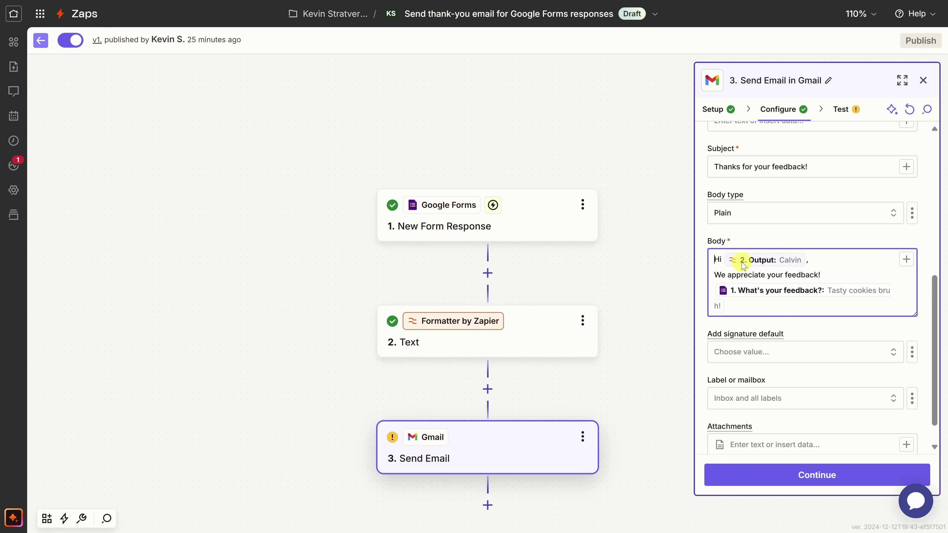
{"action": "left_click", "coordinate": [828, 258]}
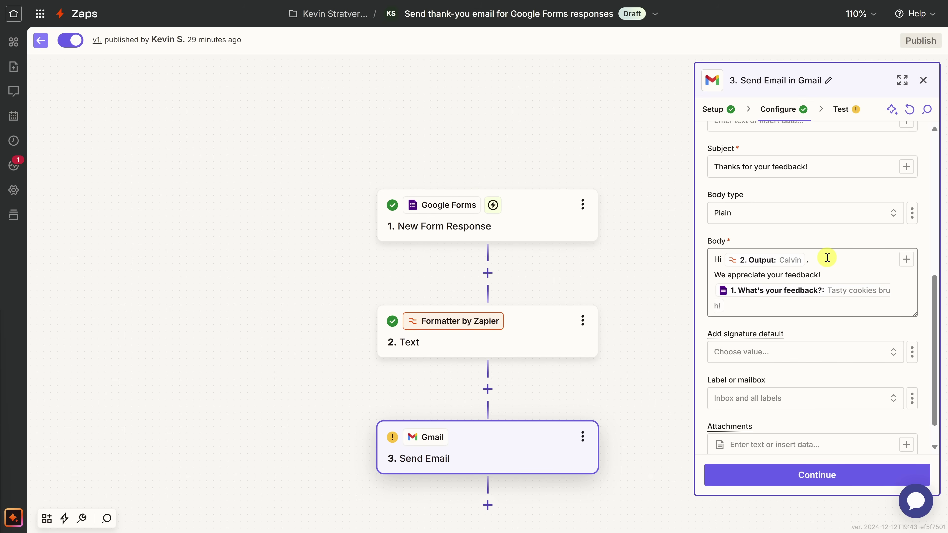
Insert an AI by Zapier step with the Analyze and Return Data event between Formatter and Gmail, and start its prompt assistant.
{"action": "left_click", "coordinate": [488, 389]}
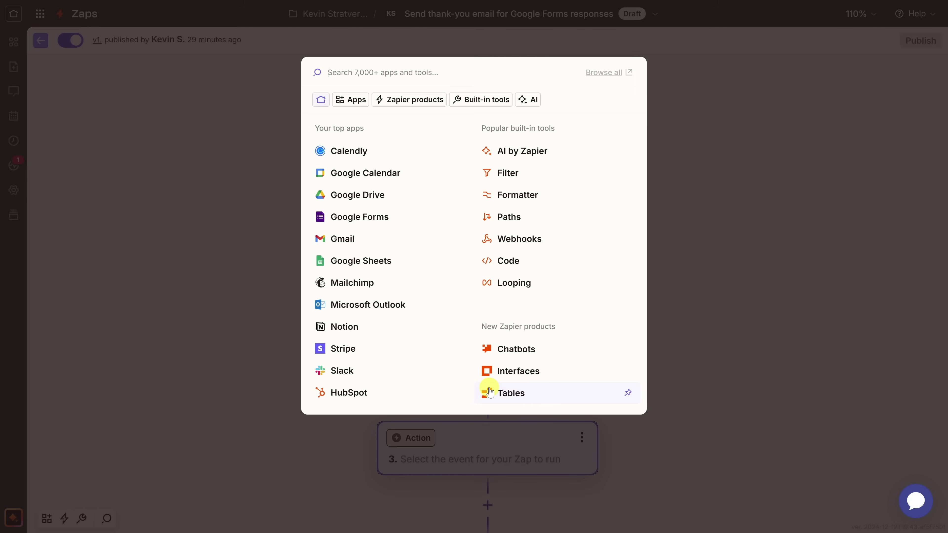
{"action": "left_click", "coordinate": [512, 153]}
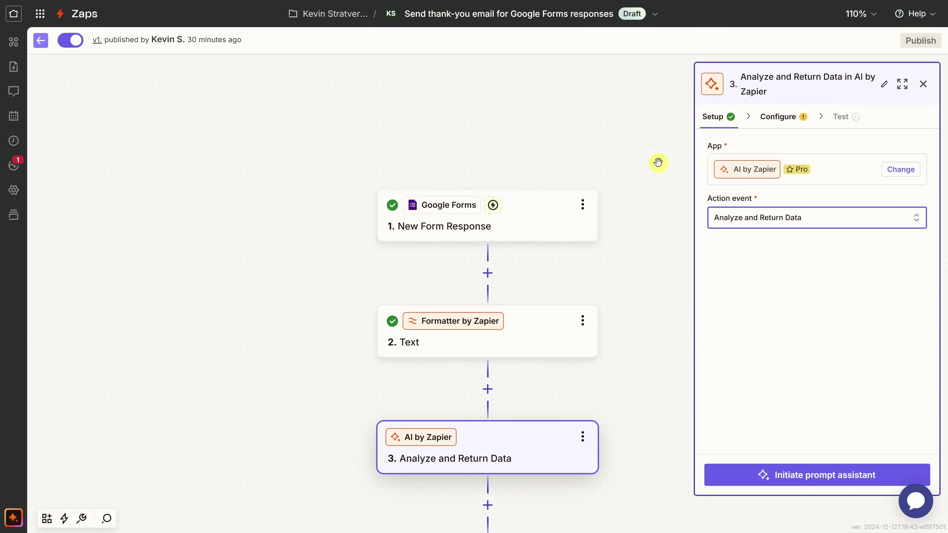
{"action": "left_click", "coordinate": [809, 478]}
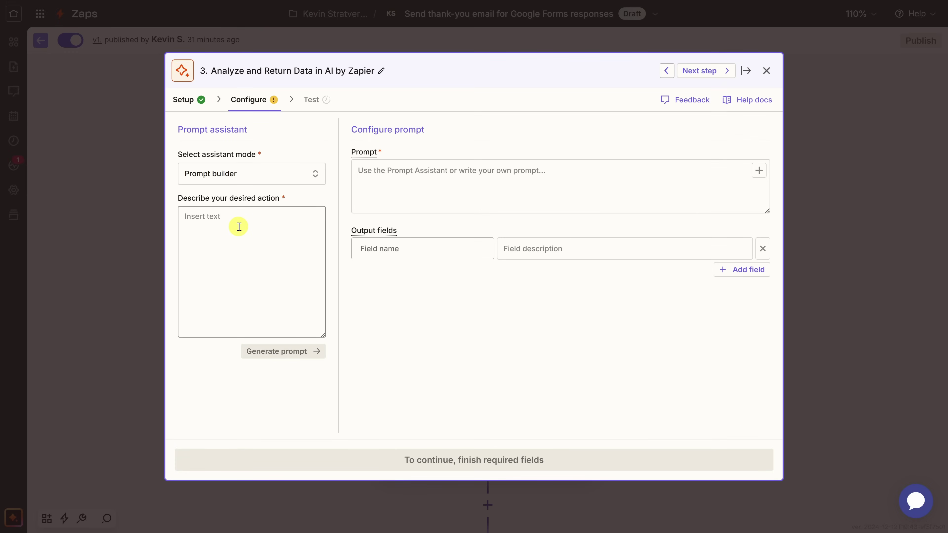
Describe the desired action as reading customer feedback and responding via email, addressing customers by first name and including the response, and generate the prompt.
{"action": "left_click", "coordinate": [239, 225]}
{"action": "type", "text": "I'd like to read the customer feedback and then respond via email to the feedback. I'd like to address the customer by their first name and then include my response."}
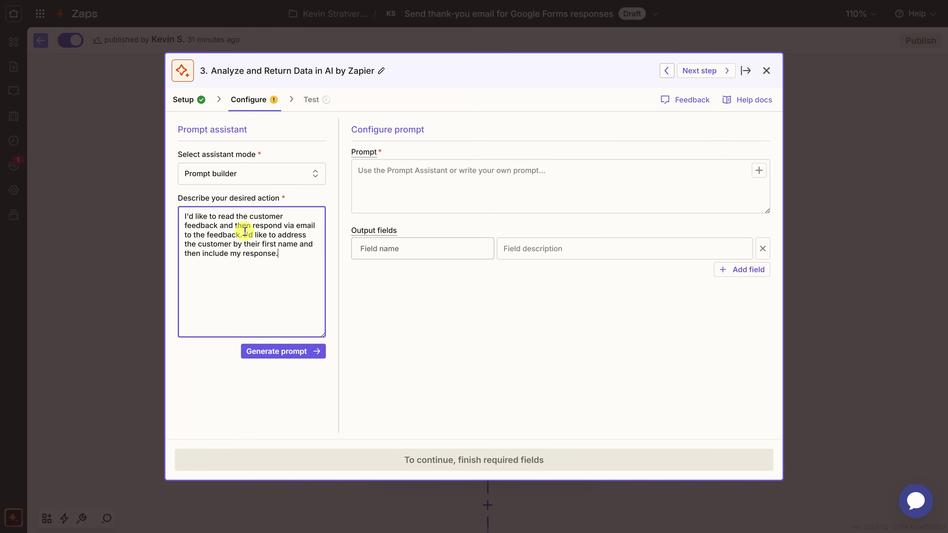
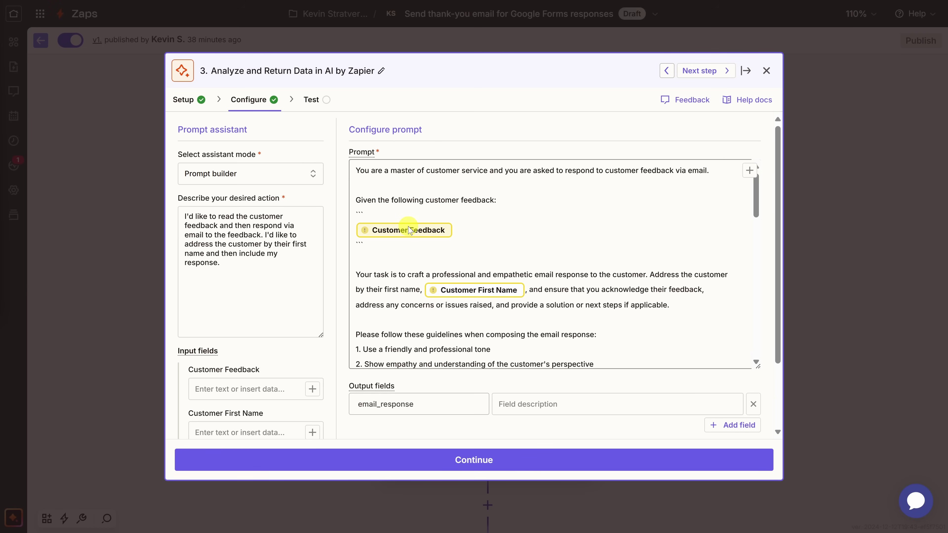
Map the Customer Feedback input field of the AI prompt to the "What's your feedback?" answer.
{"action": "scroll", "coordinate": [254, 318], "scroll_direction": "down", "scroll_amount": 2}
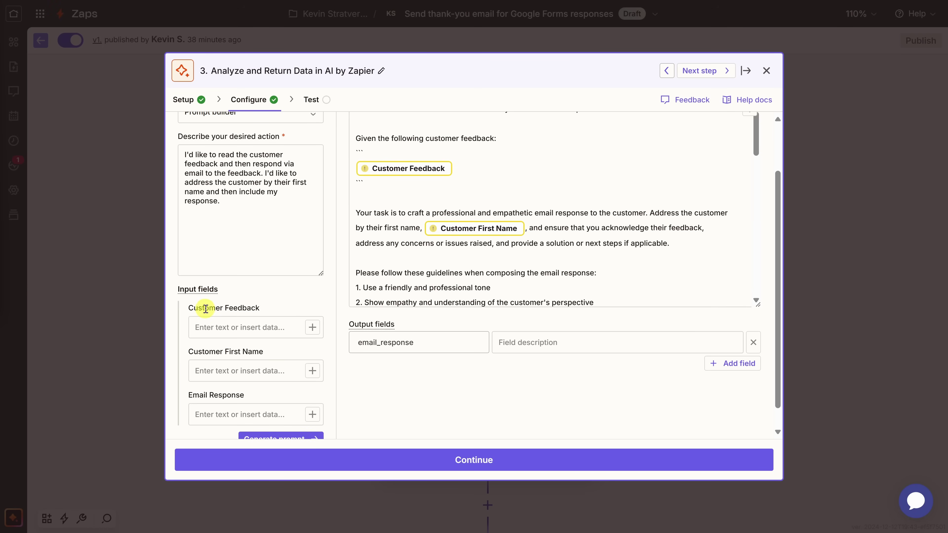
{"action": "left_click", "coordinate": [228, 325]}
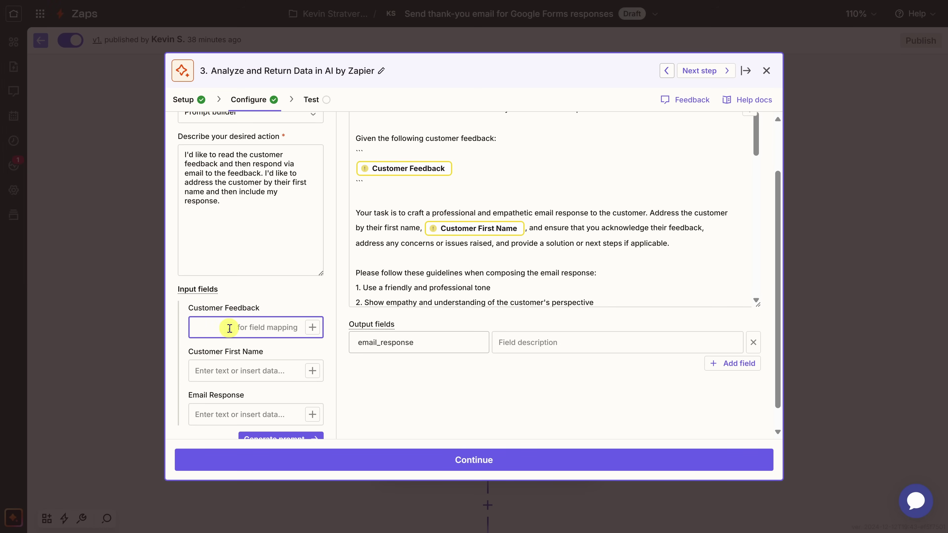
{"action": "type", "text": "/"}
{"action": "scroll", "coordinate": [228, 328], "scroll_direction": "down", "scroll_amount": 5}
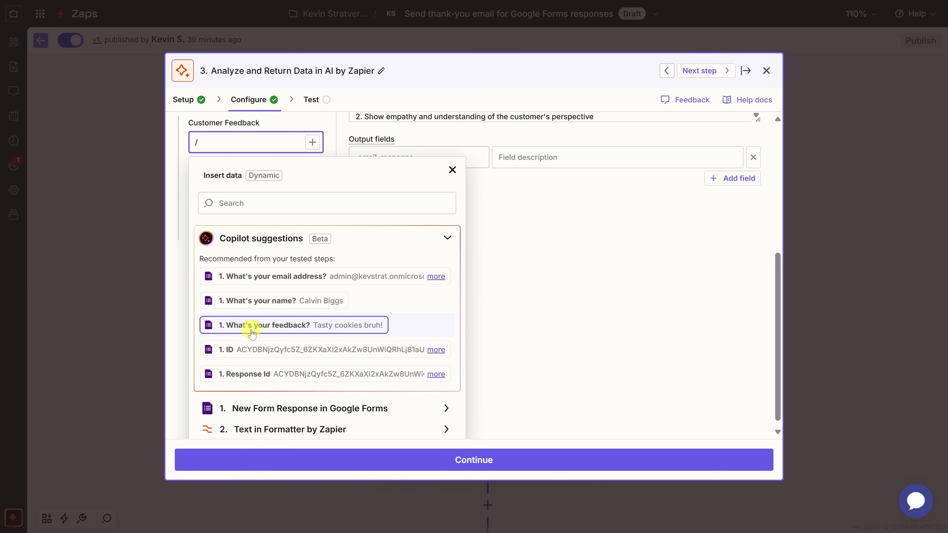
{"action": "left_click", "coordinate": [342, 325]}
{"action": "scroll", "coordinate": [335, 322], "scroll_direction": "up", "scroll_amount": 3}
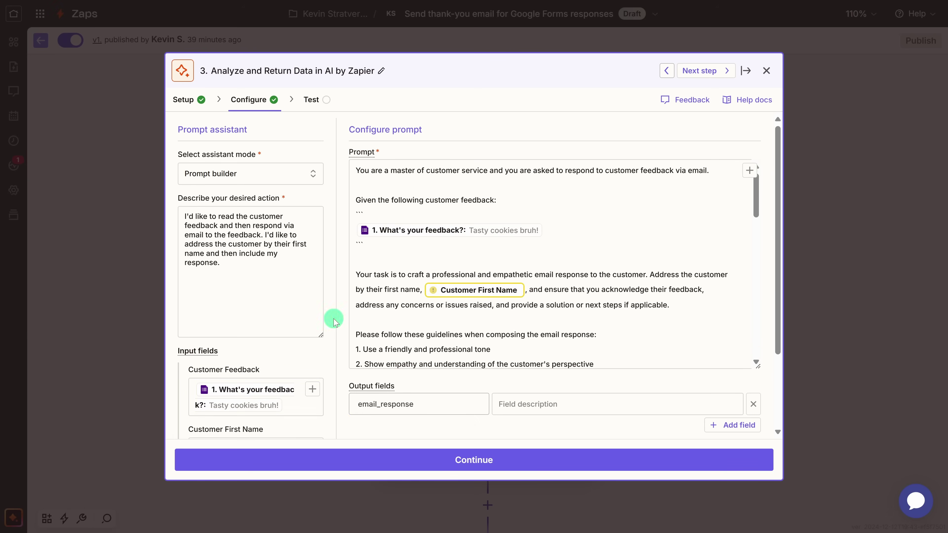
{"action": "left_click", "coordinate": [362, 239]}
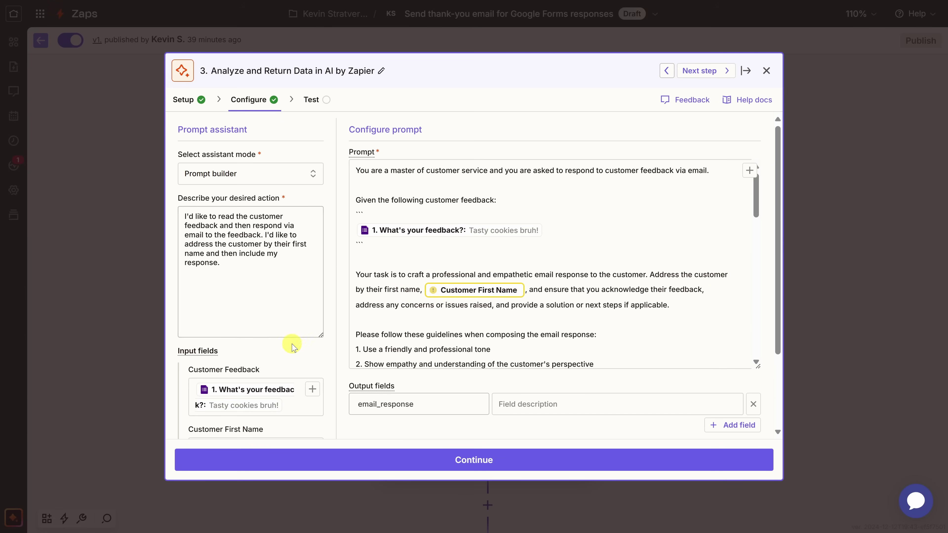
Map the Customer First Name input field of the AI prompt to the Output of the Formatter text step.
{"action": "scroll", "coordinate": [297, 343], "scroll_direction": "down", "scroll_amount": 3}
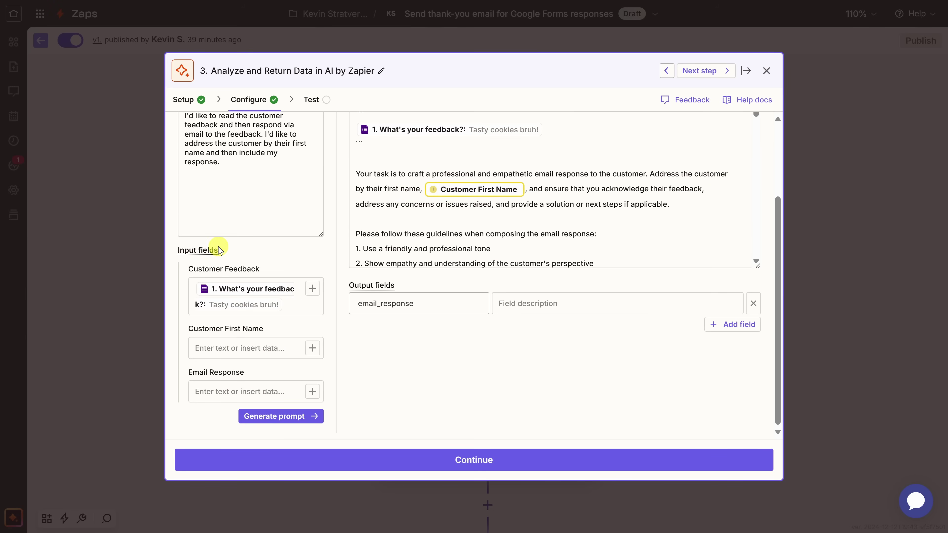
{"action": "left_click", "coordinate": [242, 345]}
{"action": "type", "text": "/"}
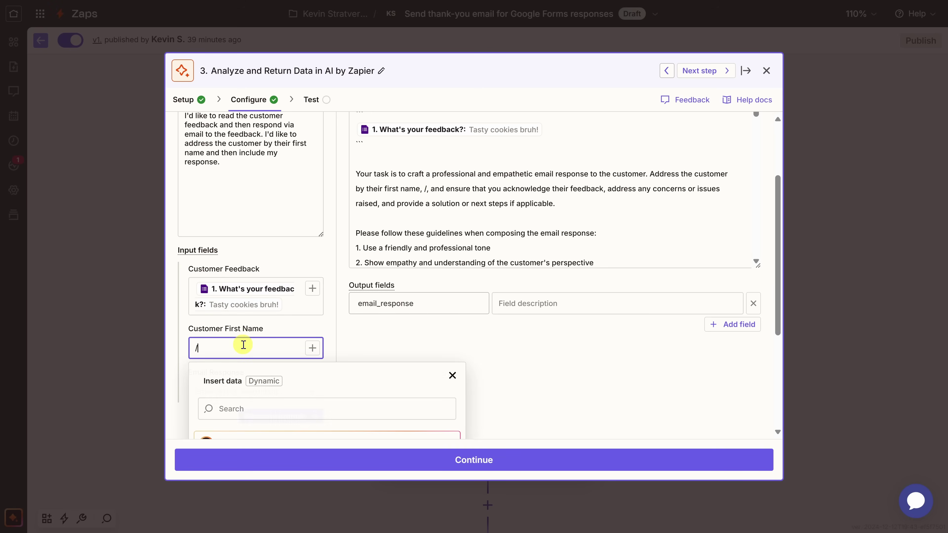
{"action": "scroll", "coordinate": [250, 359], "scroll_direction": "down", "scroll_amount": 5}
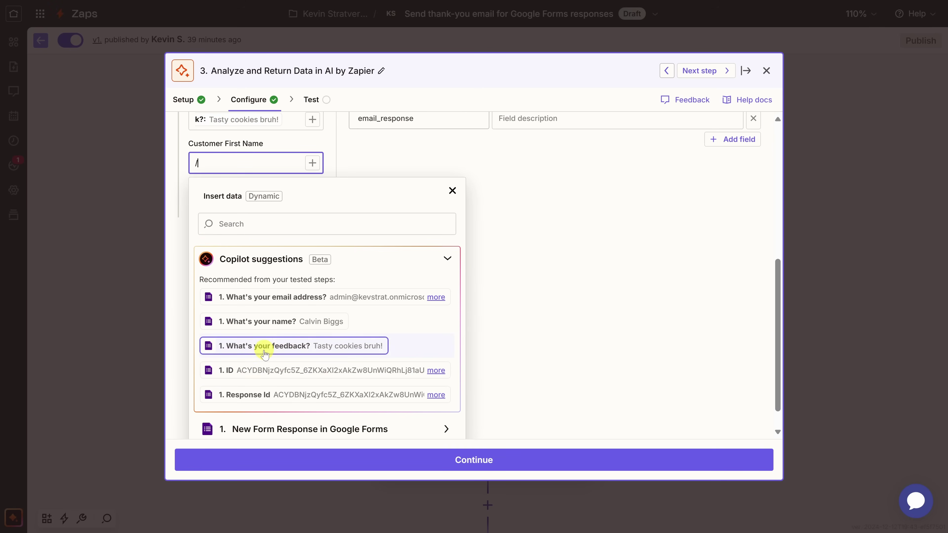
{"action": "scroll", "coordinate": [264, 351], "scroll_direction": "down", "scroll_amount": 1}
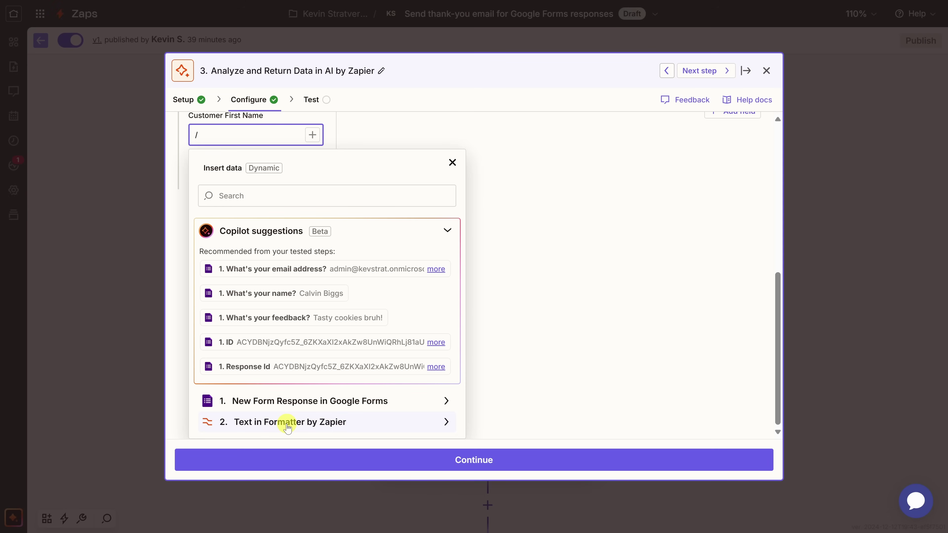
{"action": "left_click", "coordinate": [258, 422]}
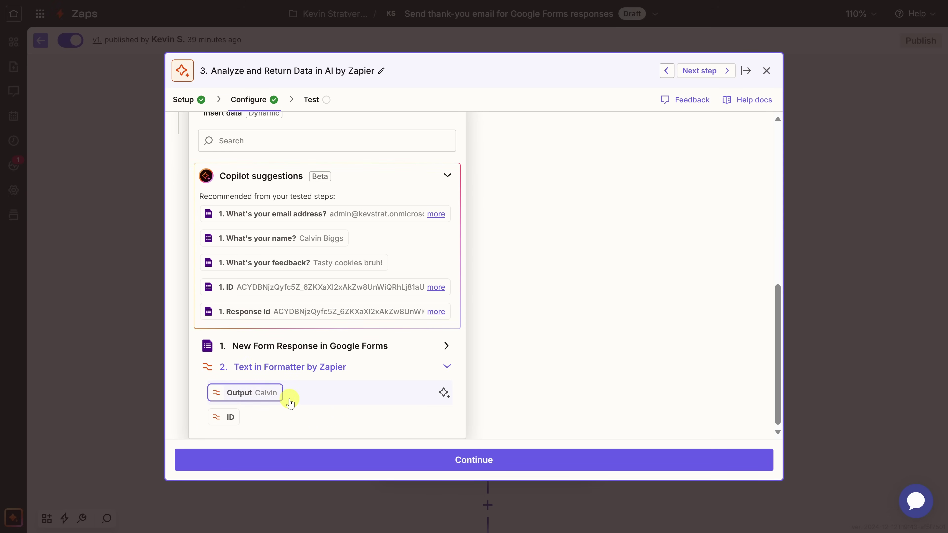
{"action": "left_click", "coordinate": [250, 393]}
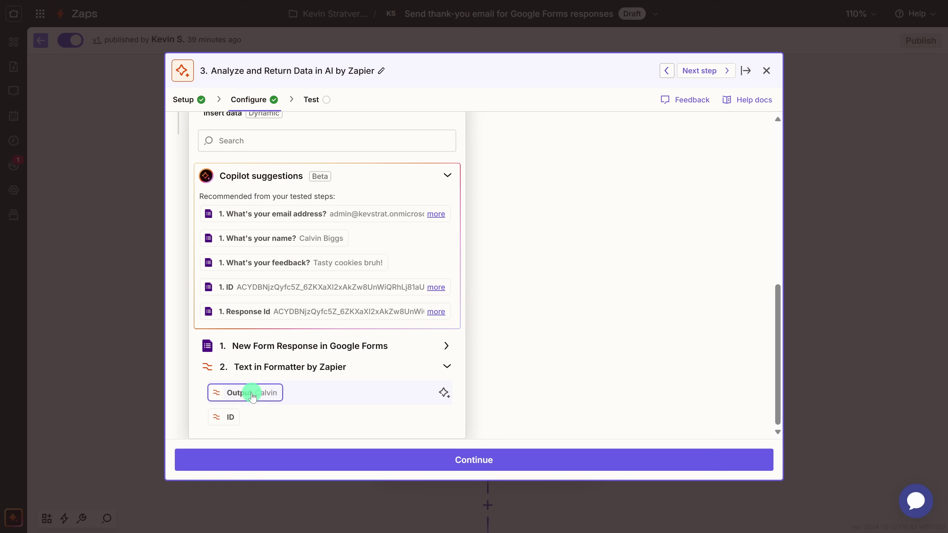
{"action": "left_click", "coordinate": [330, 351]}
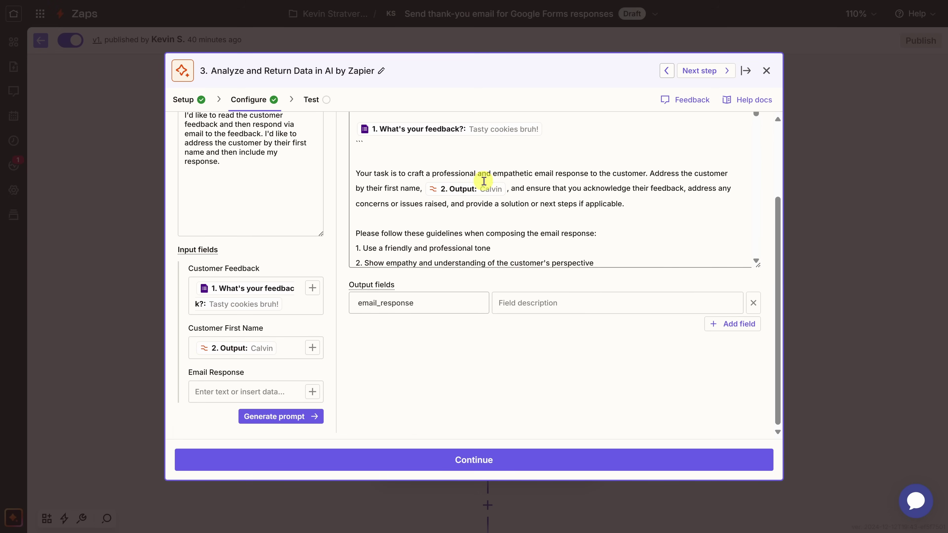
Review the generated prompt, including its guidelines, example and output field, and continue to the AI step's test.
{"action": "scroll", "coordinate": [525, 240], "scroll_direction": "up", "scroll_amount": 5}
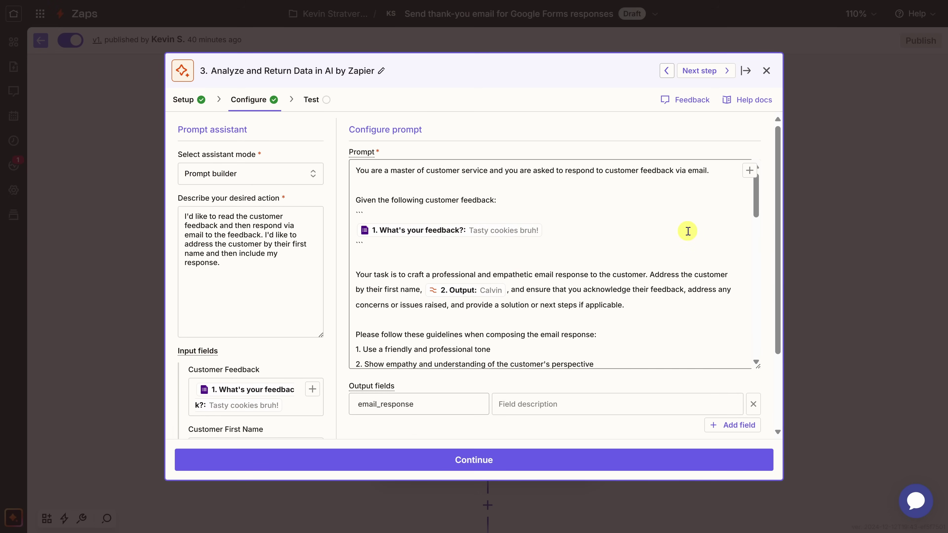
{"action": "scroll", "coordinate": [688, 230], "scroll_direction": "down", "scroll_amount": 10}
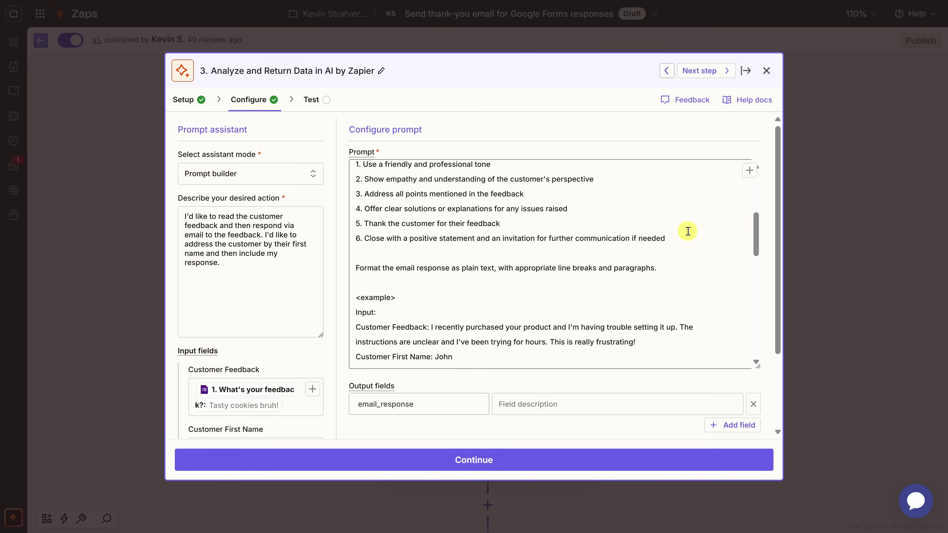
{"action": "scroll", "coordinate": [688, 231], "scroll_direction": "down", "scroll_amount": 10}
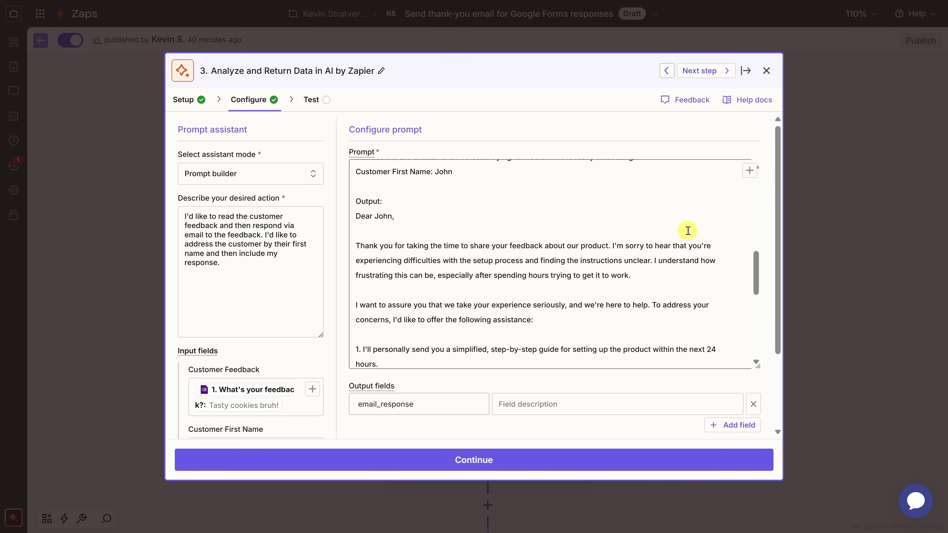
{"action": "scroll", "coordinate": [683, 225], "scroll_direction": "down", "scroll_amount": 2}
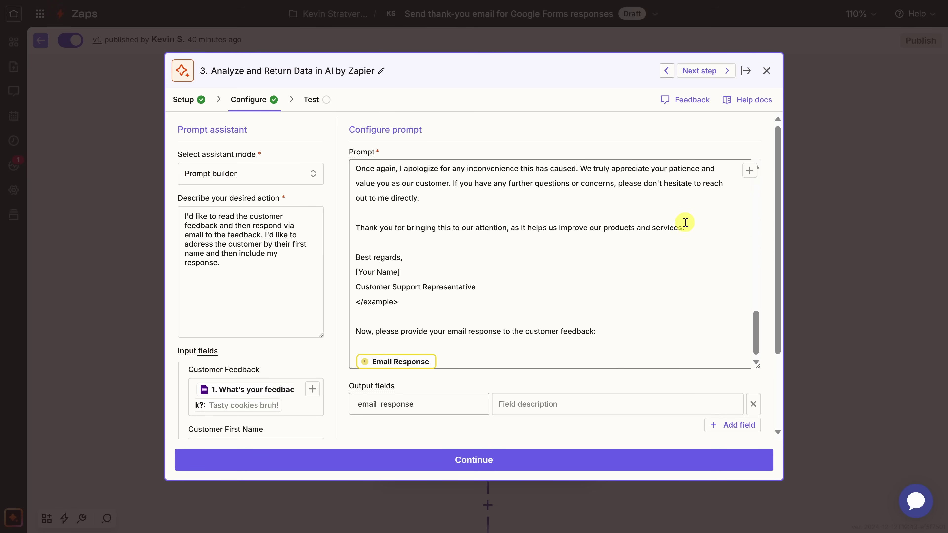
{"action": "scroll", "coordinate": [527, 383], "scroll_direction": "down", "scroll_amount": 5}
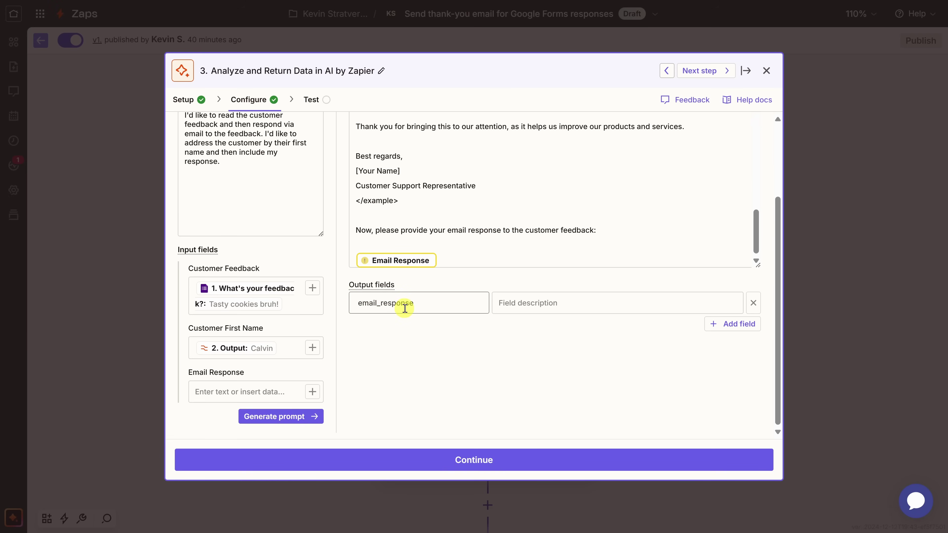
{"action": "left_click", "coordinate": [460, 462]}
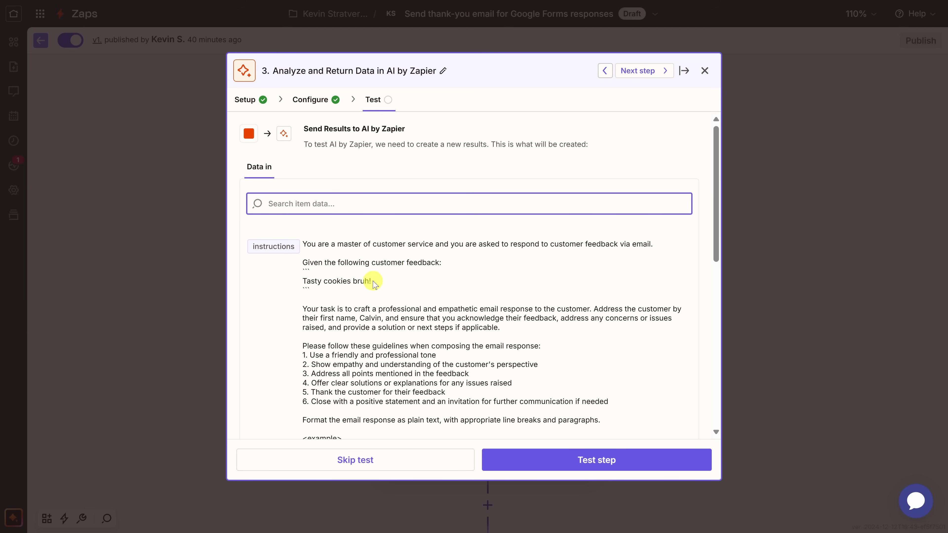
Check the feedback and first name in the test instructions, test the AI step, and review the generated Email Response.
{"action": "left_click_drag", "start_coordinate": [373, 281], "coordinate": [302, 281]}
{"action": "left_click", "coordinate": [372, 316]}
{"action": "double_click", "coordinate": [371, 316]}
{"action": "left_click", "coordinate": [419, 322]}
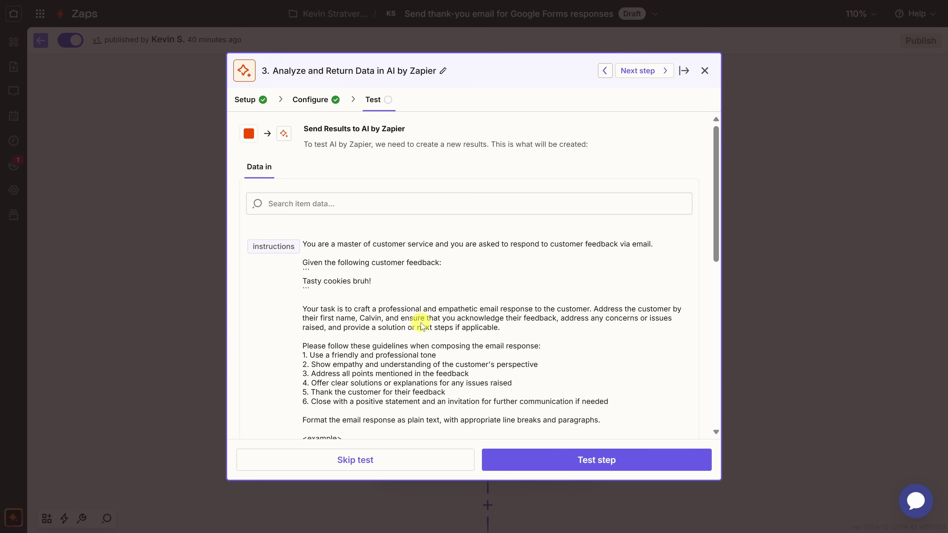
{"action": "left_click", "coordinate": [582, 467]}
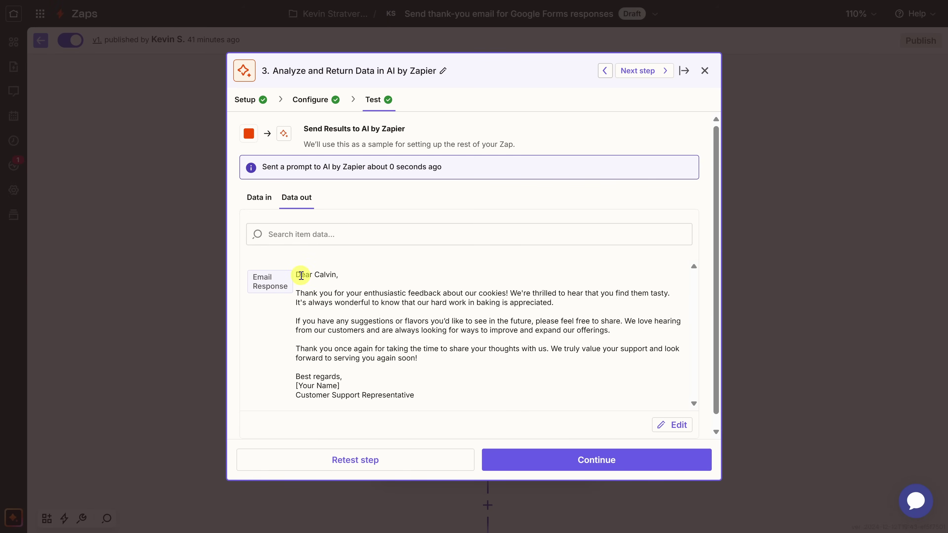
{"action": "left_click_drag", "start_coordinate": [305, 293], "coordinate": [501, 364]}
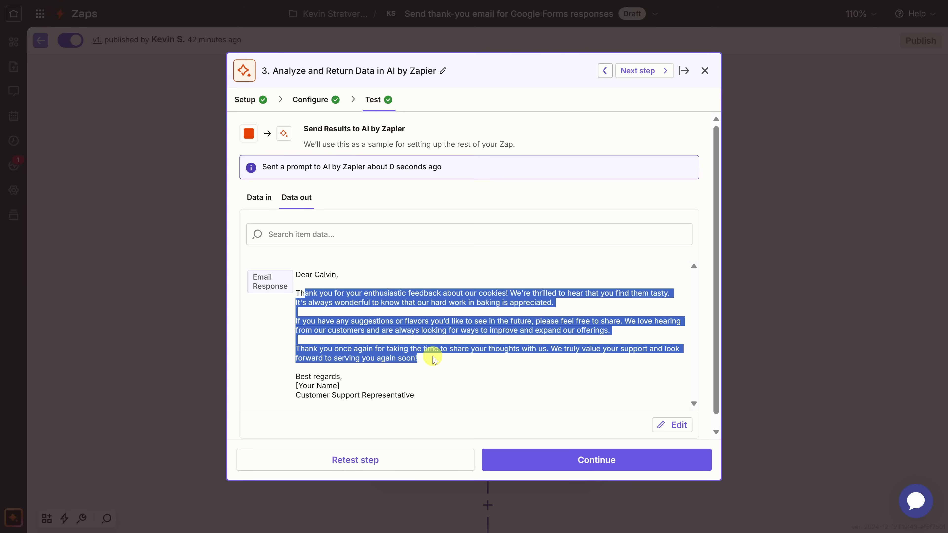
{"action": "left_click", "coordinate": [433, 367]}
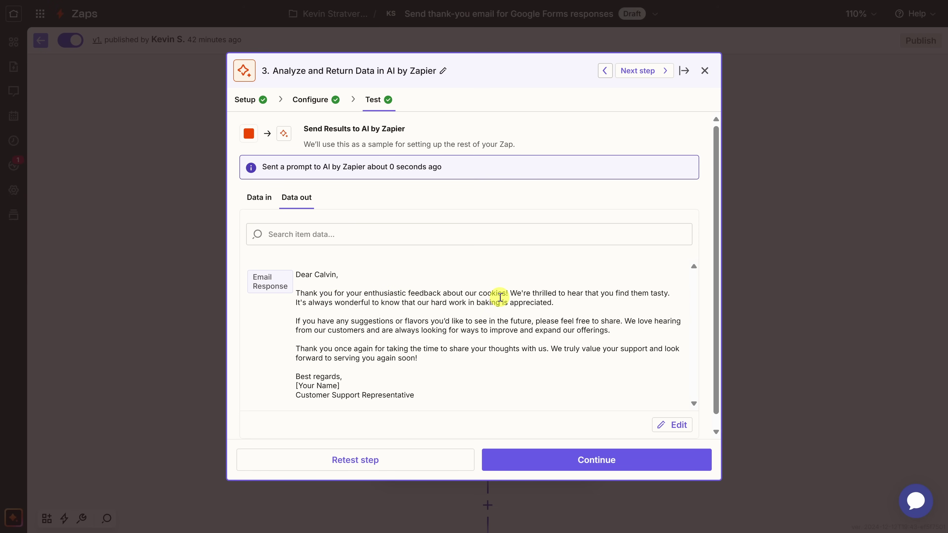
{"action": "left_click_drag", "start_coordinate": [345, 387], "coordinate": [295, 391]}
{"action": "left_click", "coordinate": [338, 388]}
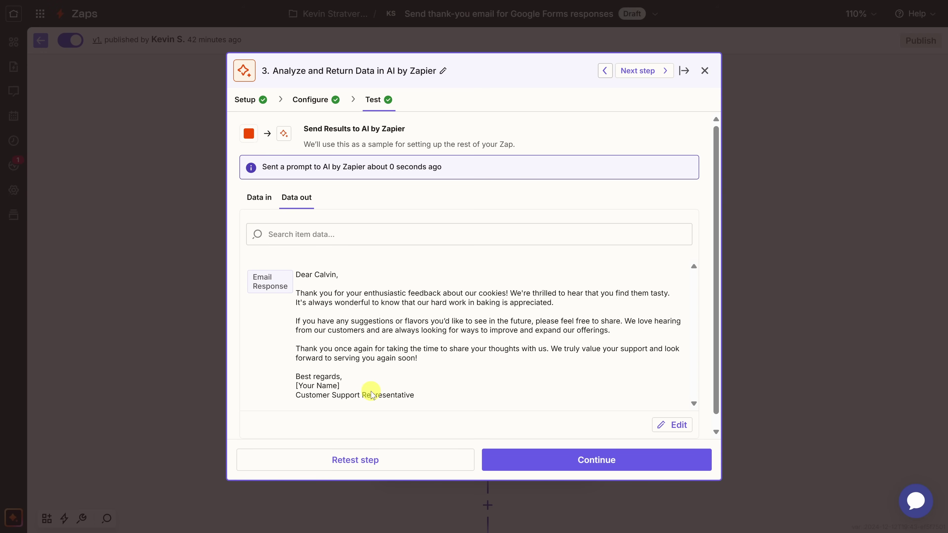
Continue to the Gmail Send Email step's configuration and clear the entire email body.
{"action": "left_click", "coordinate": [582, 468]}
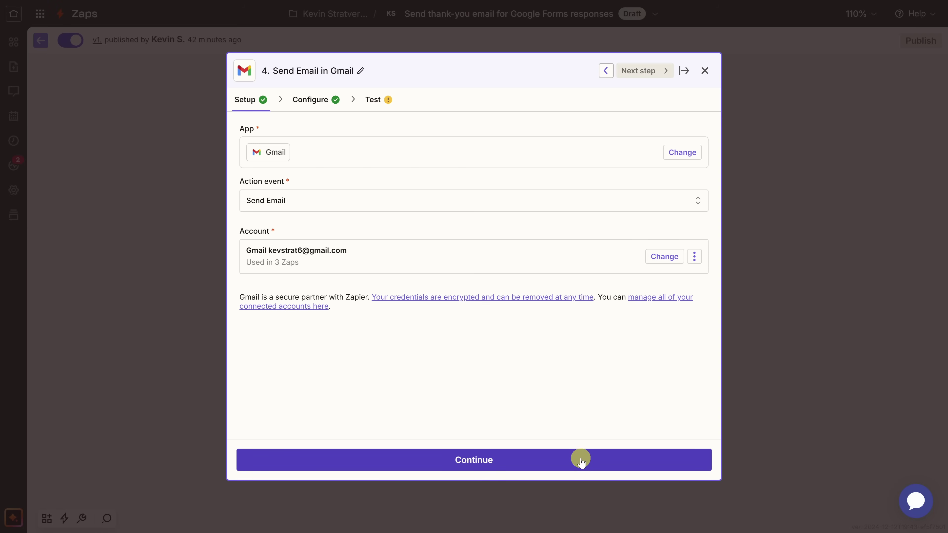
{"action": "left_click", "coordinate": [316, 104]}
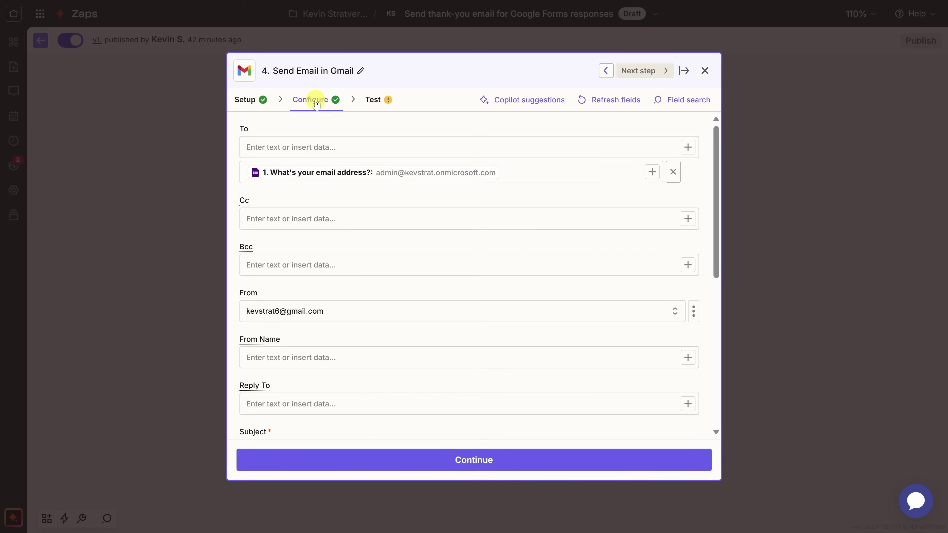
{"action": "scroll", "coordinate": [317, 205], "scroll_direction": "down", "scroll_amount": 8}
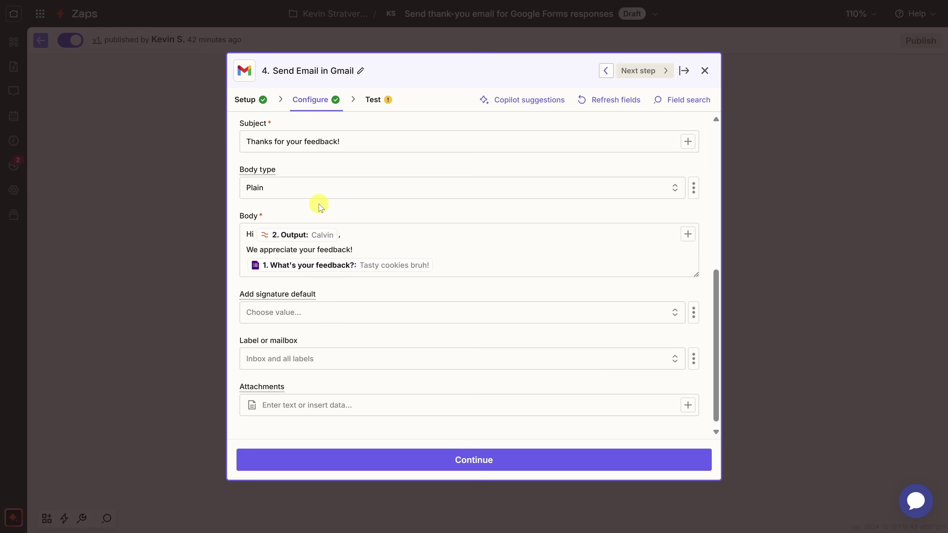
{"action": "left_click", "coordinate": [256, 226]}
{"action": "left_click_drag", "start_coordinate": [251, 232], "coordinate": [351, 235]}
{"action": "key", "text": "BackSpace"}
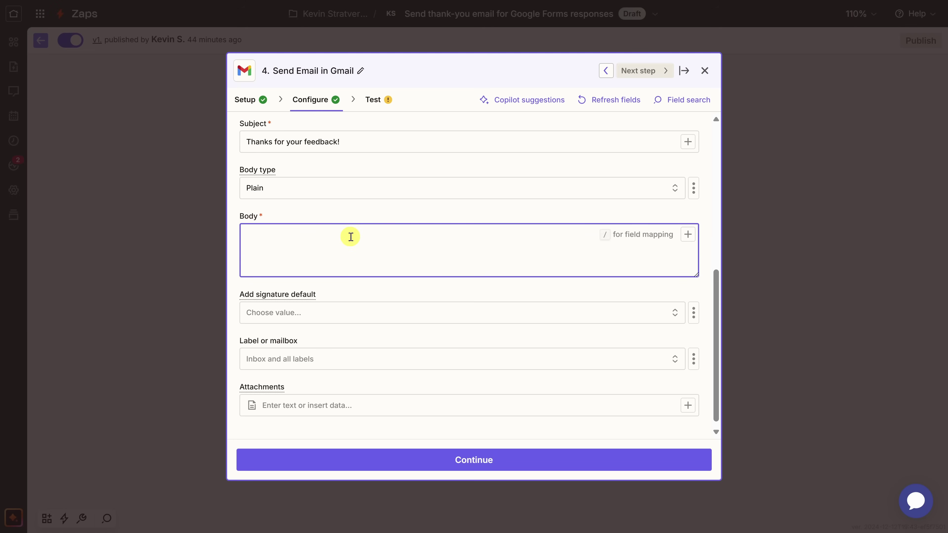
Insert the Email Response from the Analyze and Return Data step into the empty email body.
{"action": "type", "text": "/"}
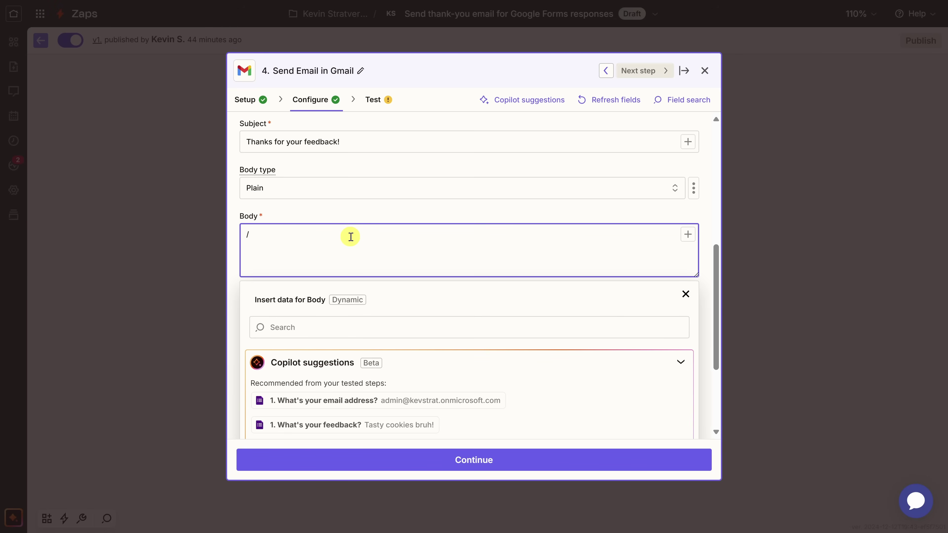
{"action": "scroll", "coordinate": [341, 311], "scroll_direction": "down", "scroll_amount": 3}
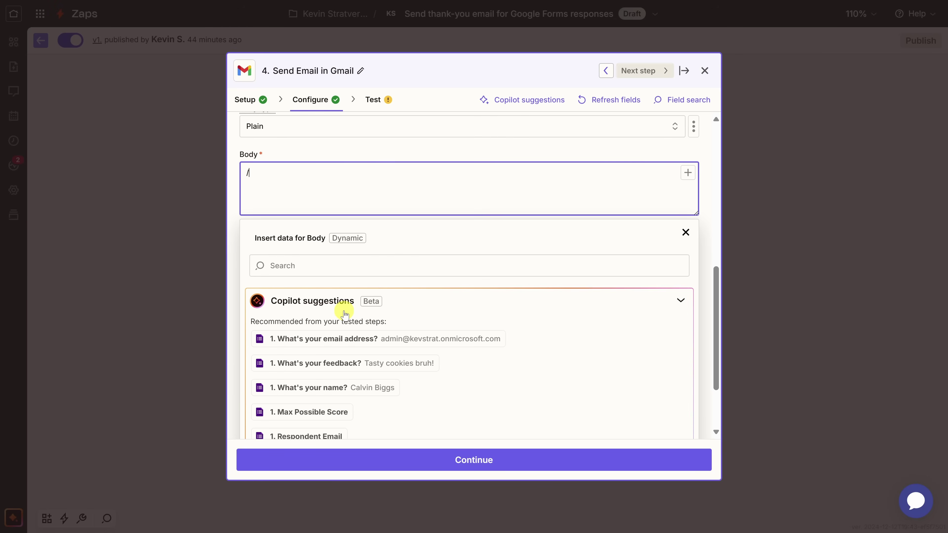
{"action": "scroll", "coordinate": [344, 315], "scroll_direction": "down", "scroll_amount": 1}
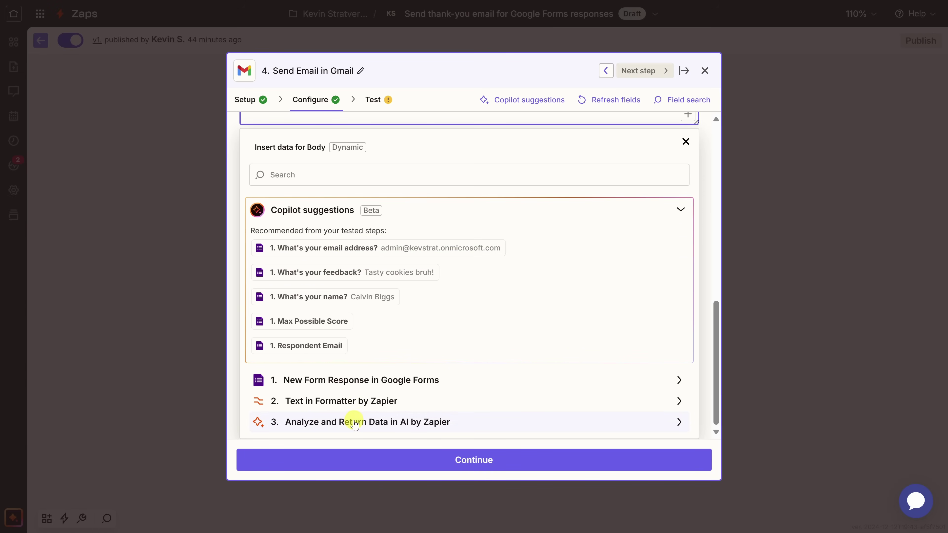
{"action": "left_click", "coordinate": [658, 418]}
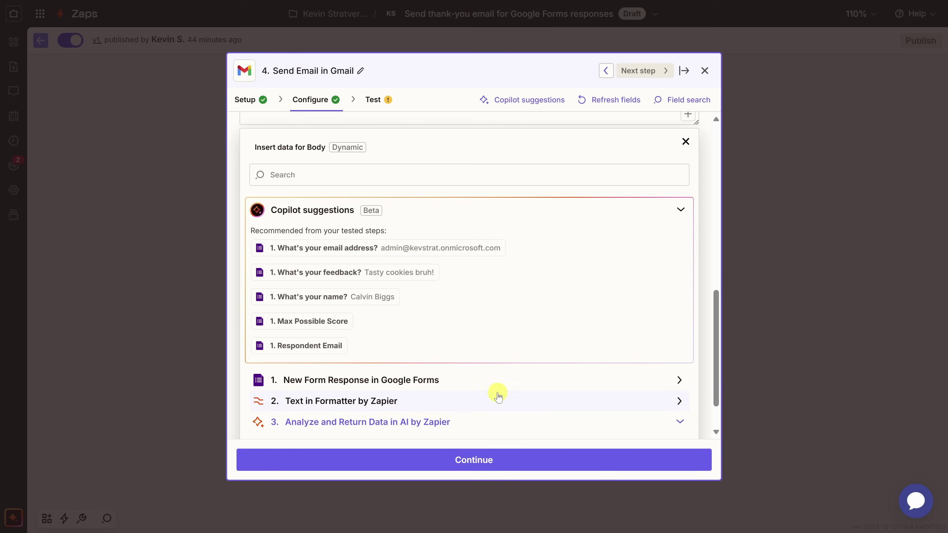
{"action": "scroll", "coordinate": [515, 396], "scroll_direction": "down", "scroll_amount": 2}
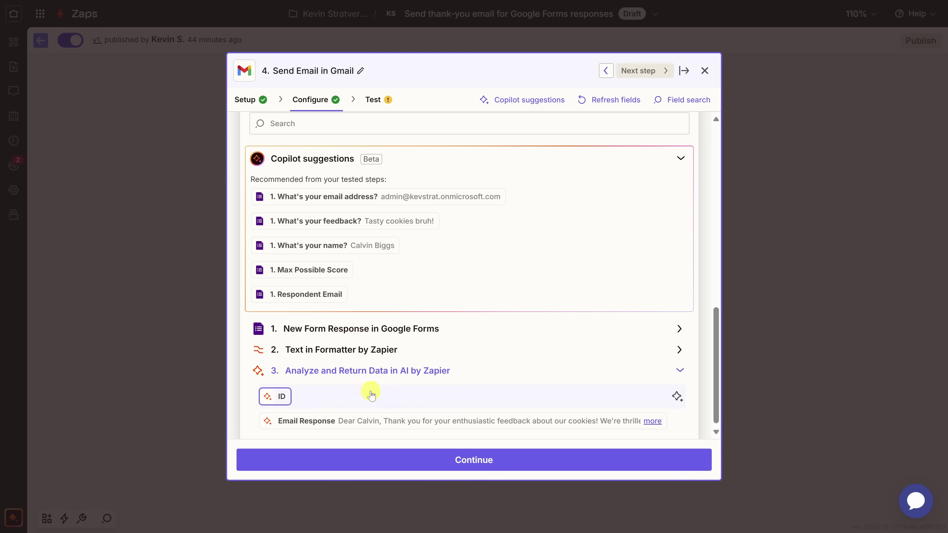
{"action": "left_click", "coordinate": [352, 421]}
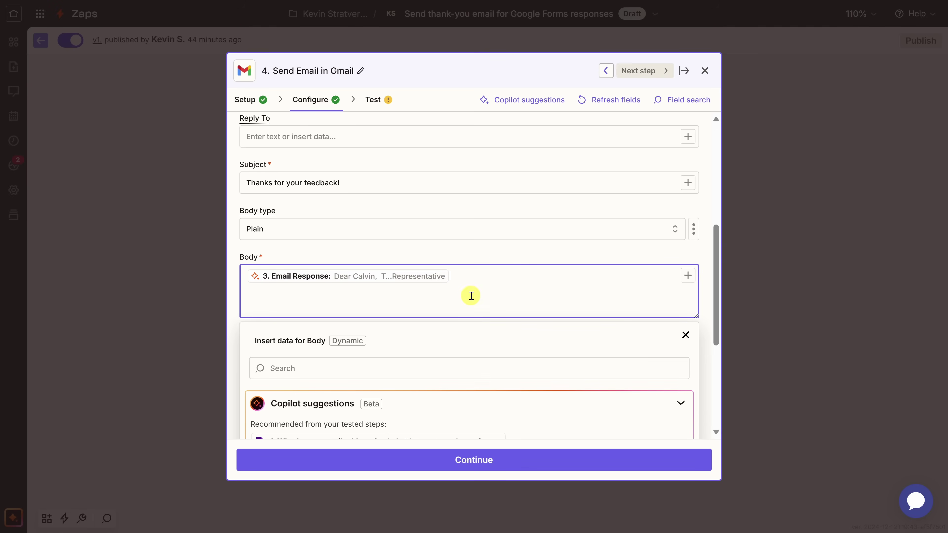
Test the Gmail step with the new body and publish the Zap as version v2.
{"action": "left_click", "coordinate": [475, 463]}
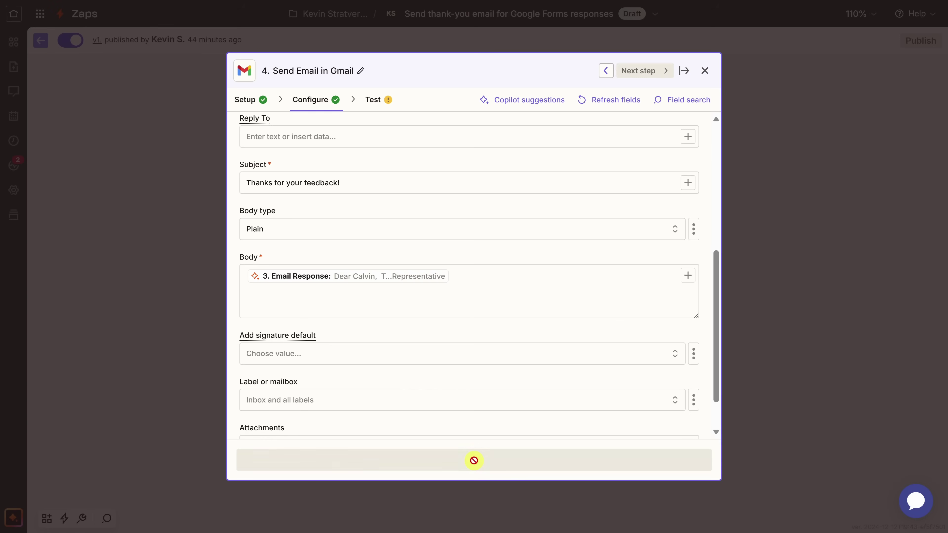
{"action": "left_click", "coordinate": [584, 467]}
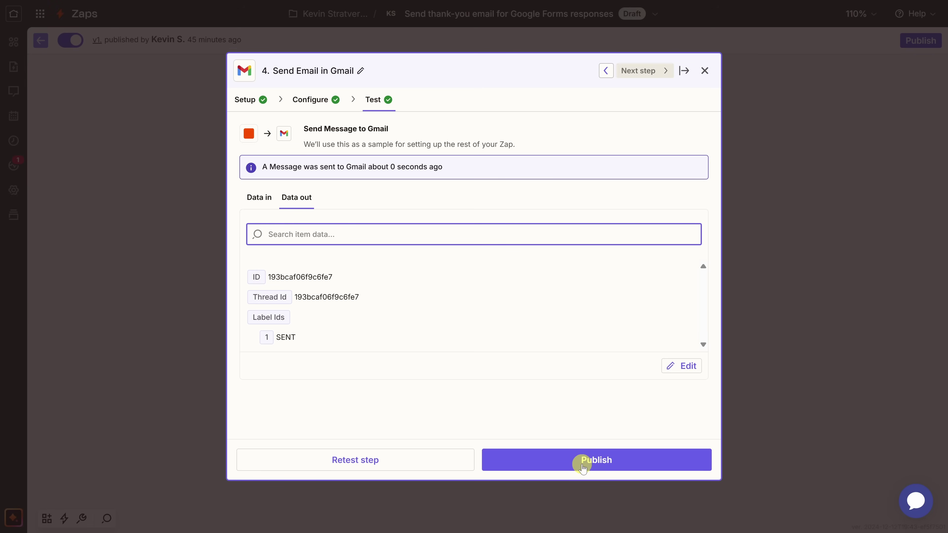
{"action": "left_click", "coordinate": [583, 467]}
{"action": "left_click", "coordinate": [305, 284]}
{"action": "type", "text": "v2"}
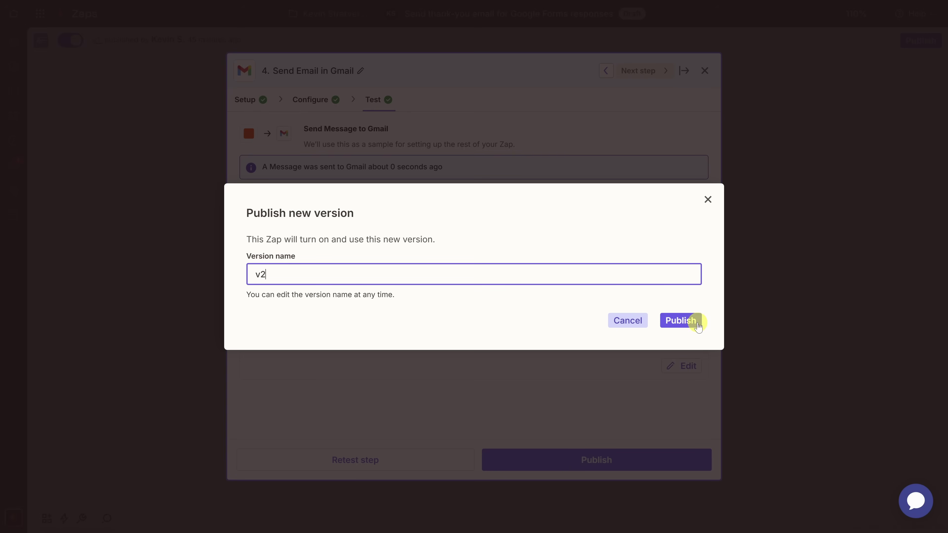
{"action": "left_click", "coordinate": [691, 324]}
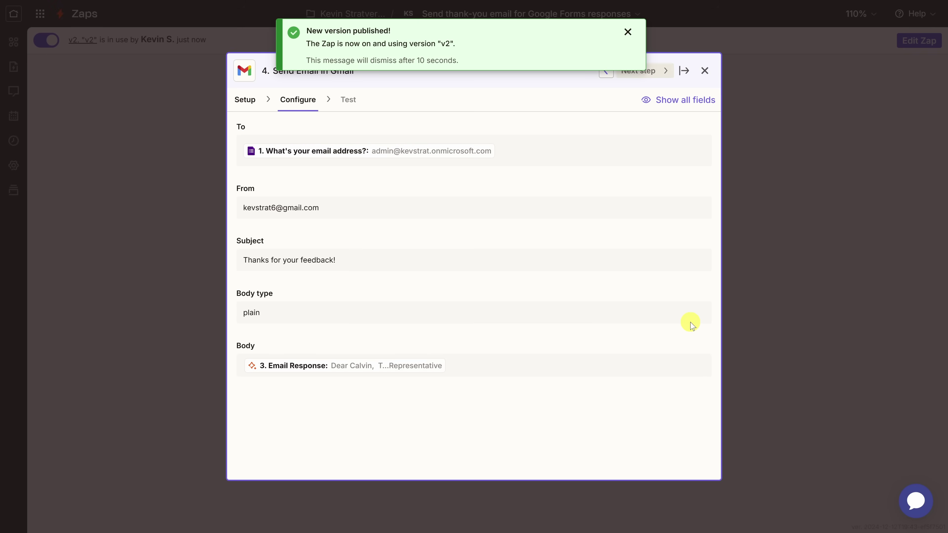
{"action": "left_click", "coordinate": [628, 31]}
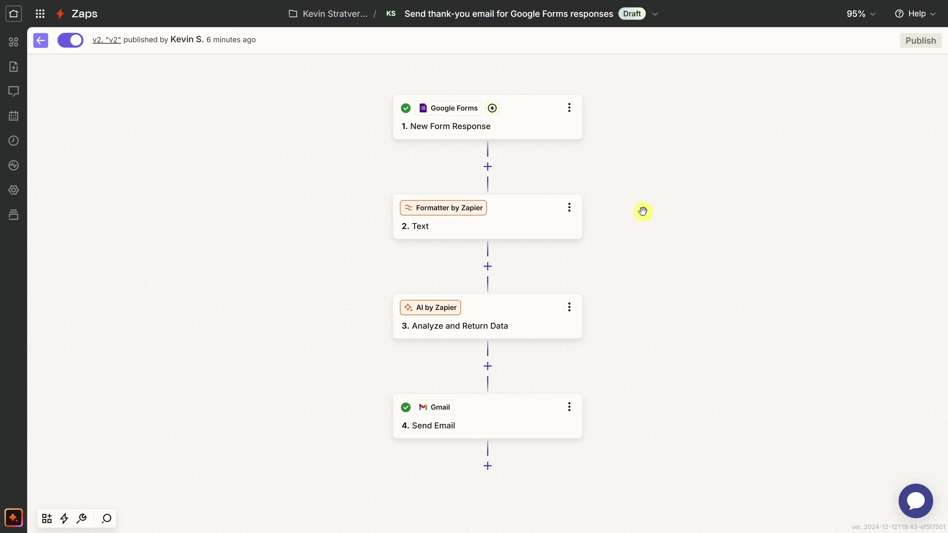
Insert a blank action step between Analyze and Return Data and Send Email, leaving its app unselected.
{"action": "left_click", "coordinate": [488, 366]}
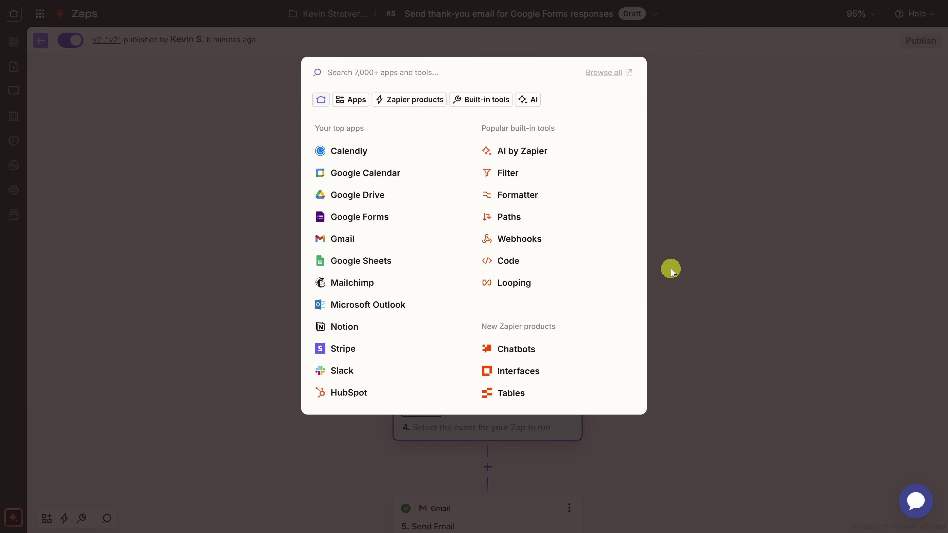
{"action": "left_click", "coordinate": [671, 269]}
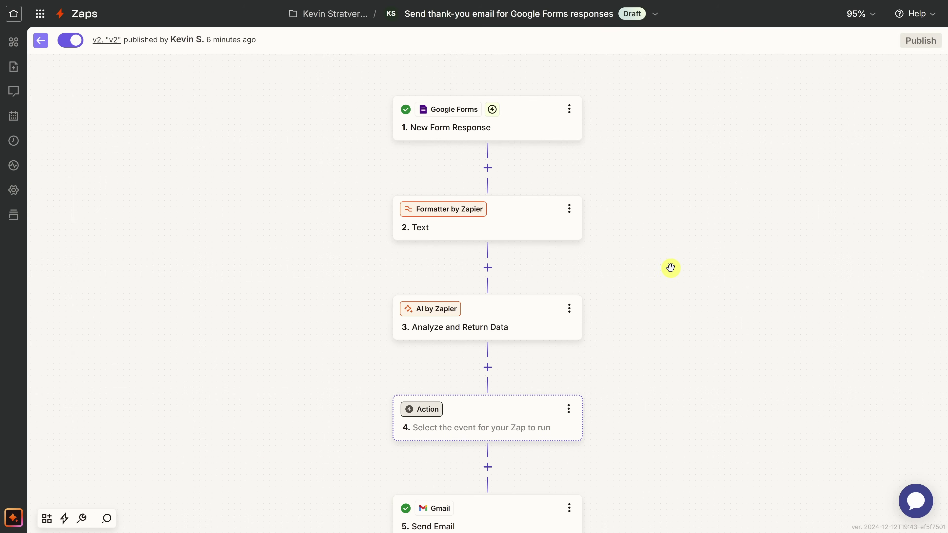